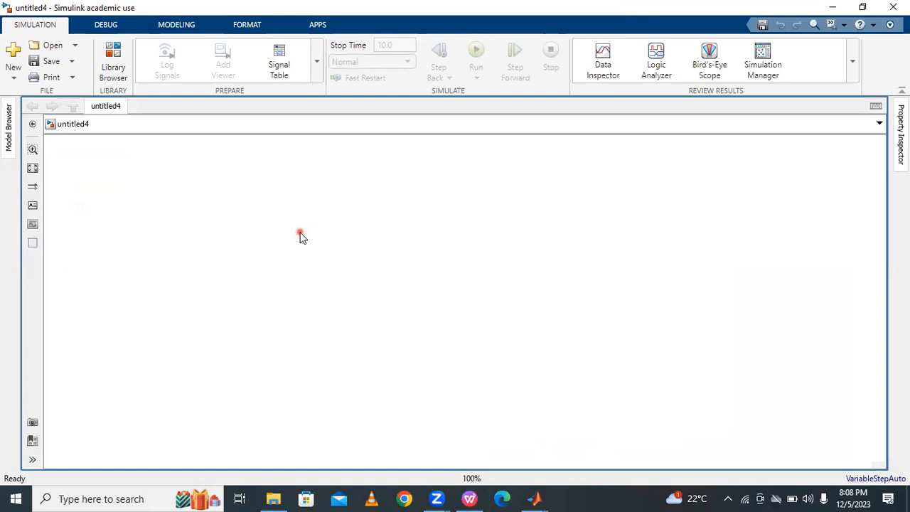
# Add a Series RLC Branch block to the empty model and place a copy of it beside the first
pyautogui.write('s')
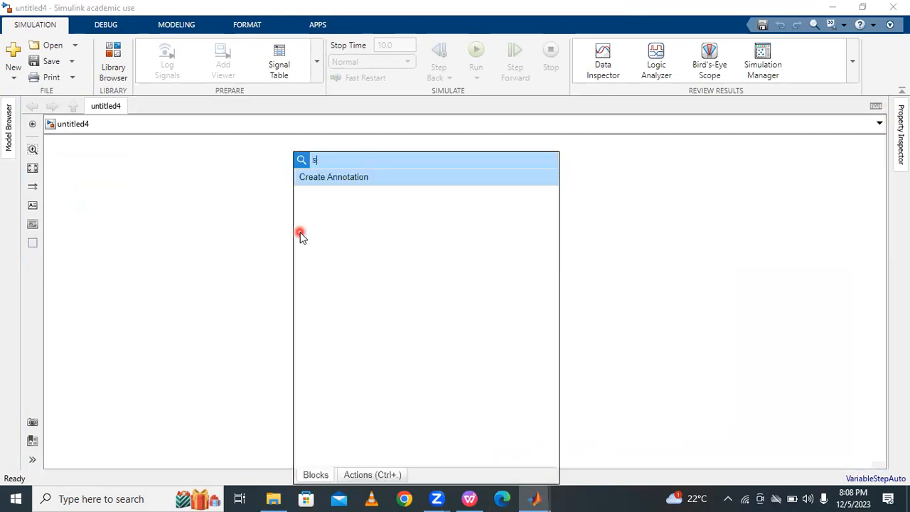
pyautogui.write('erie')
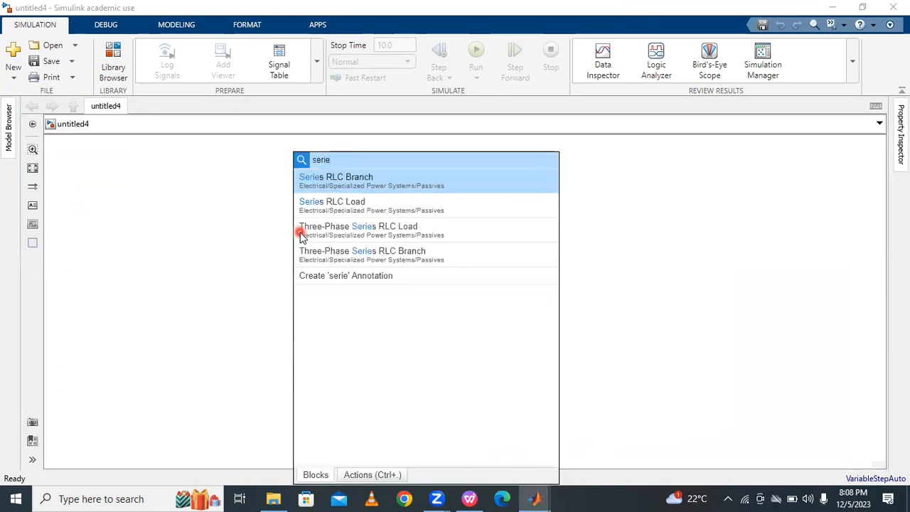
pyautogui.click(345, 188)
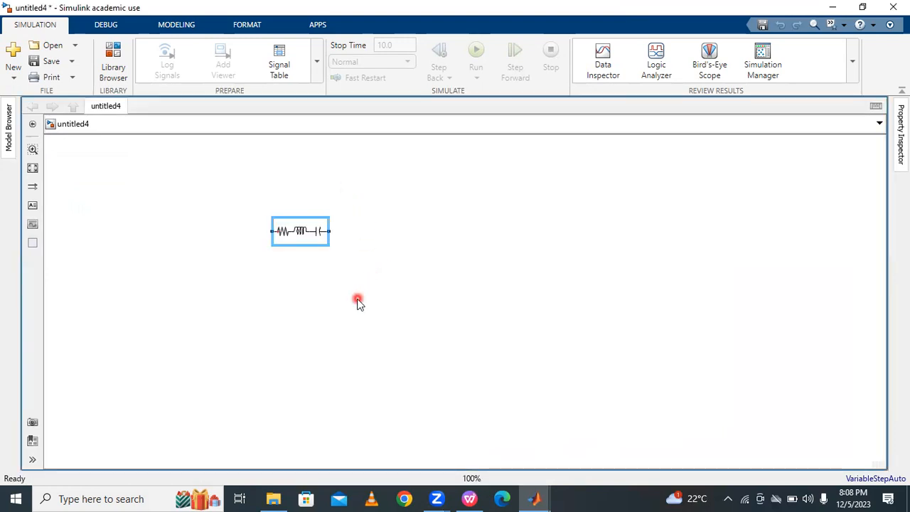
pyautogui.moveTo(301, 232); pyautogui.dragTo(439, 236)
pyautogui.click(399, 261)
# Make the first Series RLC Branch a pure resistor by setting its branch type to R
pyautogui.doubleClick(308, 230)
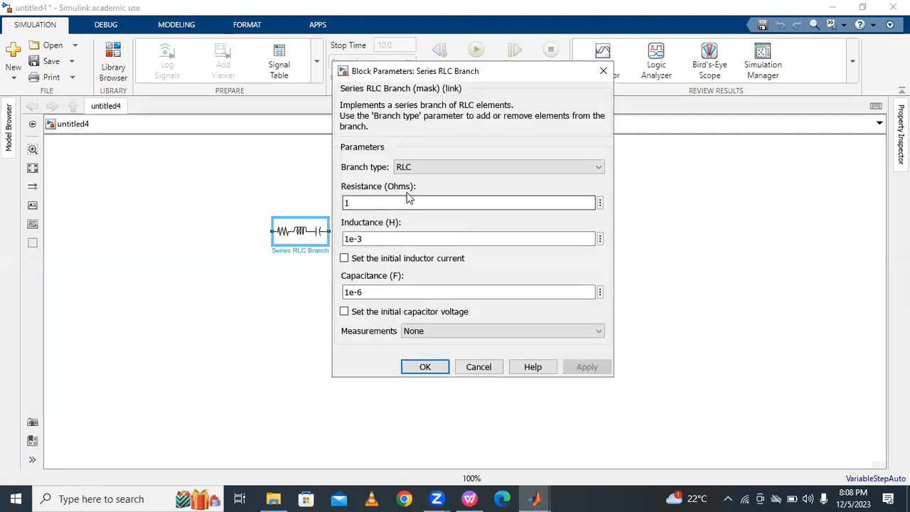
pyautogui.click(419, 171)
pyautogui.click(423, 190)
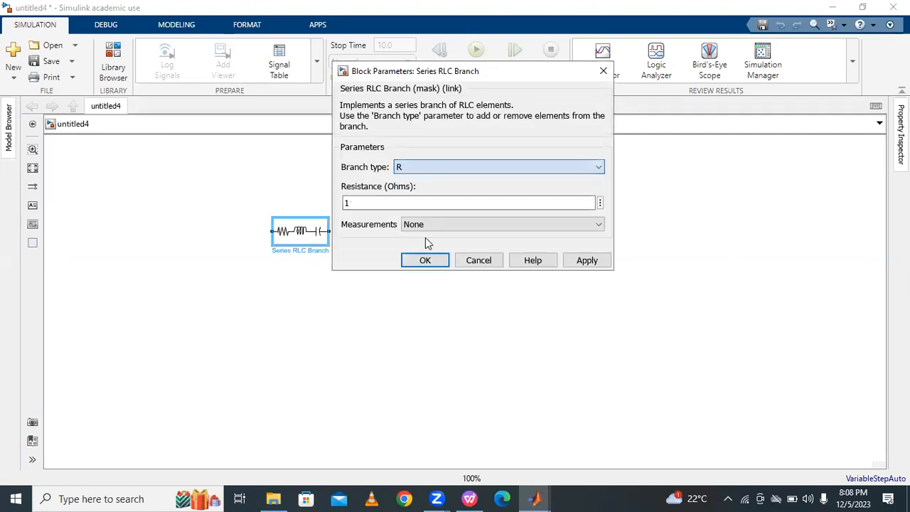
pyautogui.click(587, 261)
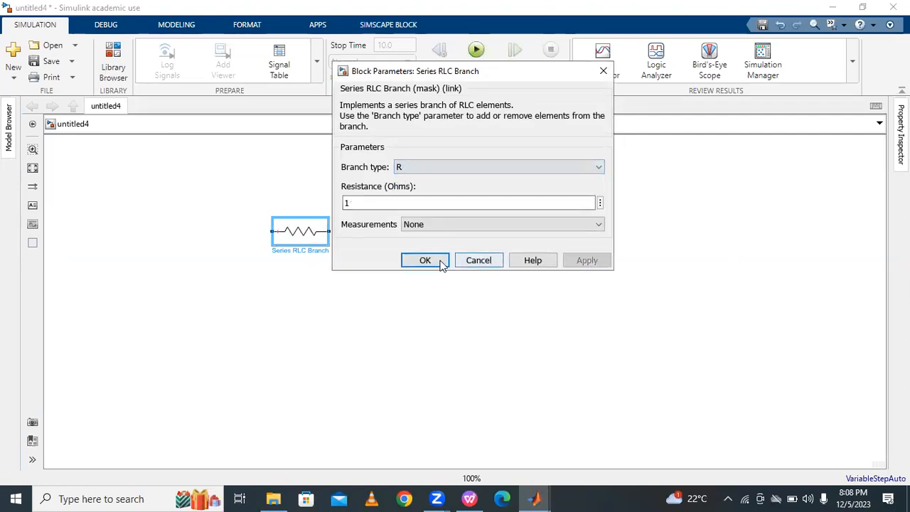
pyautogui.click(441, 263)
# Make the second Series RLC Branch a pure inductor by setting its branch type to L
pyautogui.doubleClick(443, 247)
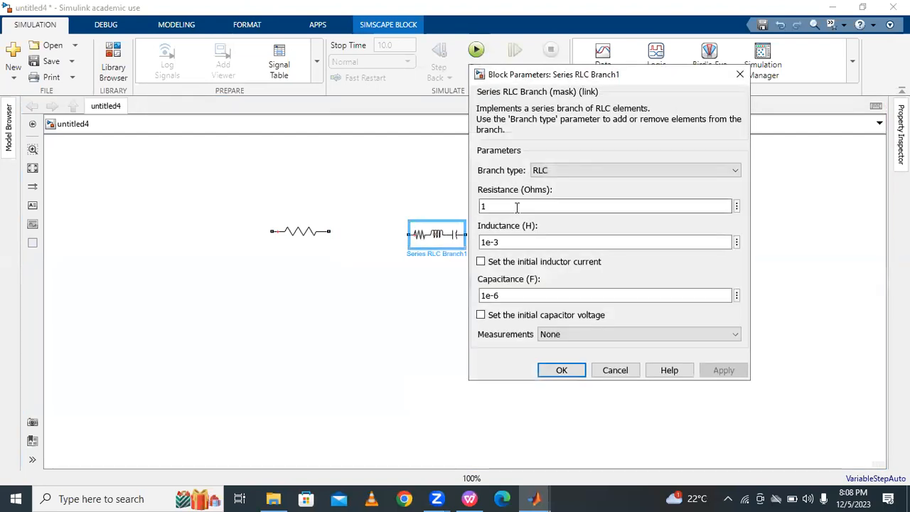
pyautogui.click(576, 174)
pyautogui.click(571, 203)
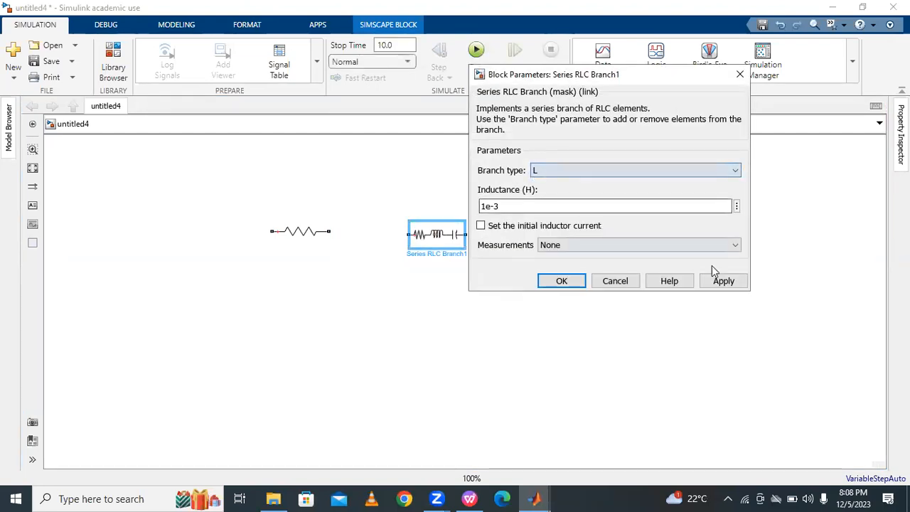
pyautogui.click(722, 281)
pyautogui.click(575, 282)
# Rotate the inductor block through to a horizontal orientation and align it in line with the resistor
pyautogui.click(442, 244)
pyautogui.hotkey('ctrl', 'r')
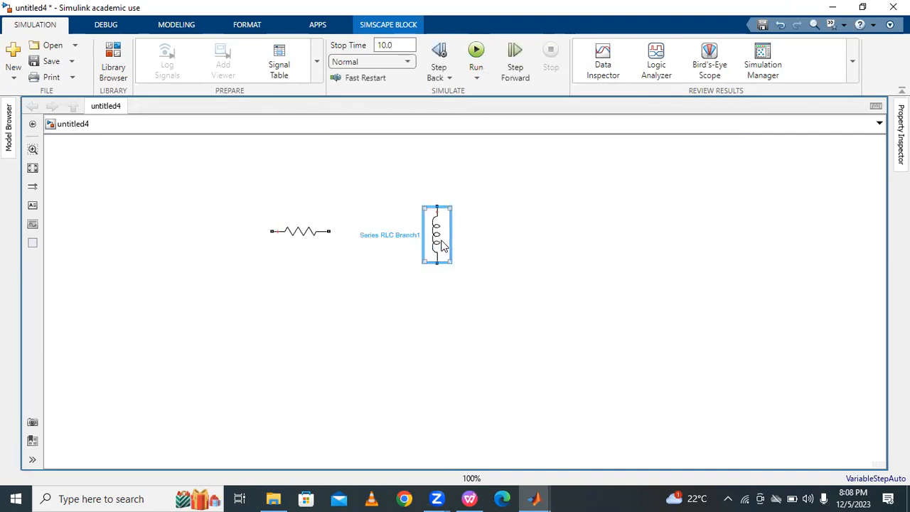
pyautogui.hotkey('ctrl', 'r')
pyautogui.hotkey('ctrl', 'r')
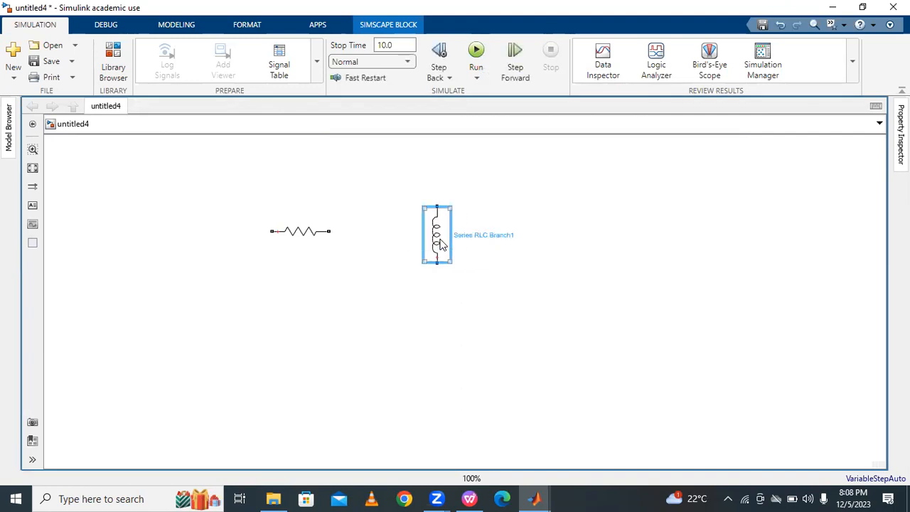
pyautogui.moveTo(438, 239); pyautogui.dragTo(445, 275)
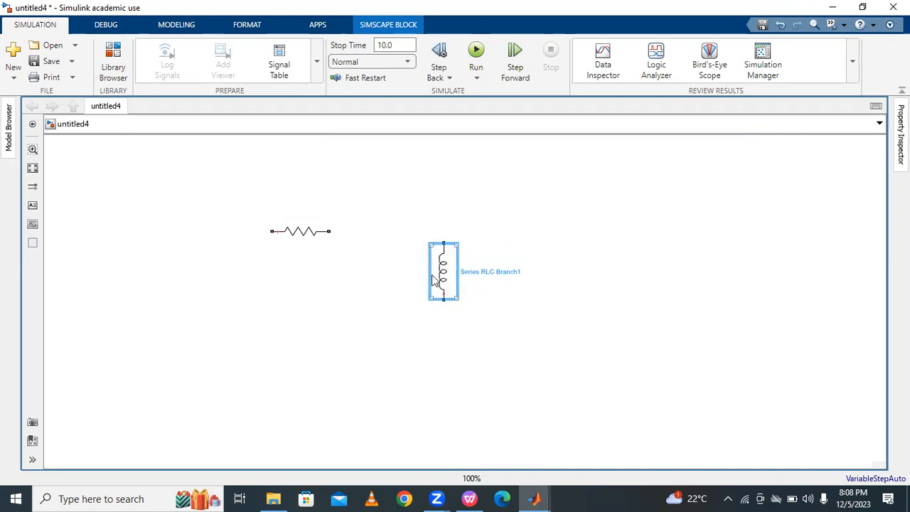
pyautogui.hotkey('ctrl', 'r')
pyautogui.moveTo(441, 268); pyautogui.dragTo(440, 236)
pyautogui.click(441, 299)
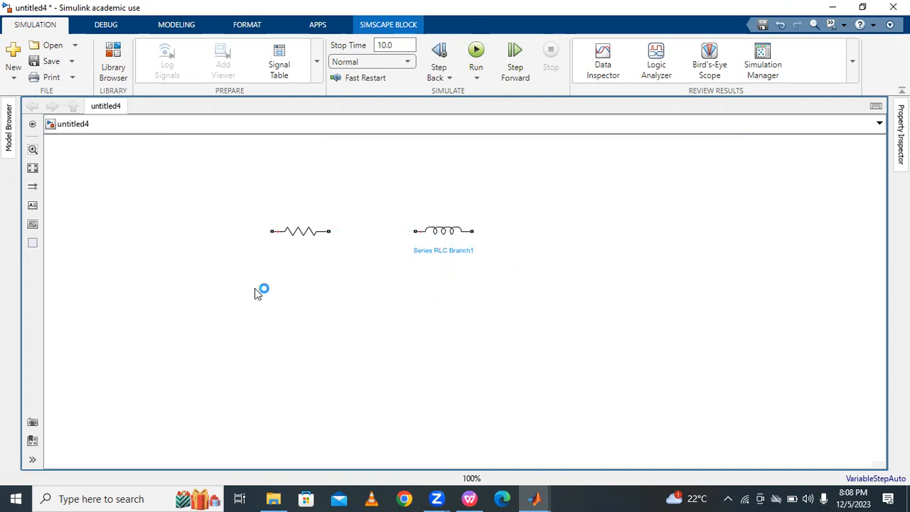
# Add a Controlled Voltage Source from Specialized Power Systems and wire it in a closed series loop with the resistor and inductor
pyautogui.write('control')
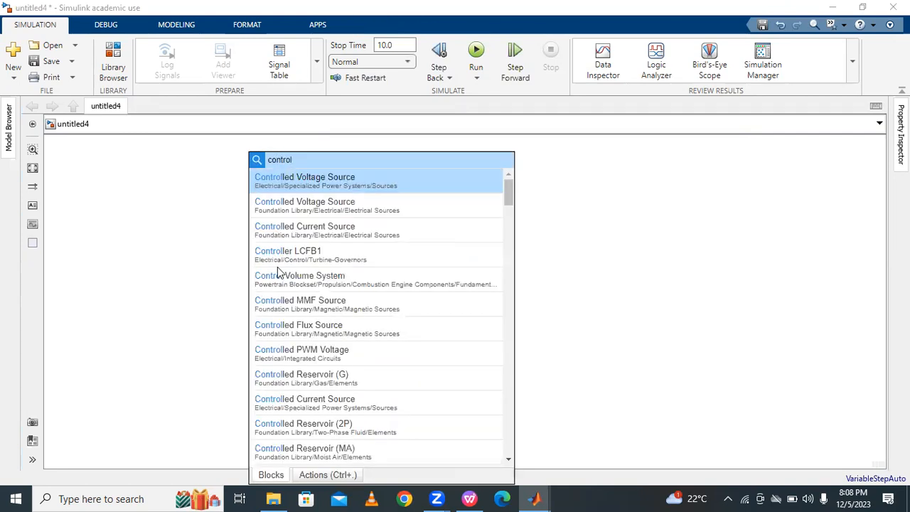
pyautogui.click(329, 186)
pyautogui.moveTo(256, 284)
pyautogui.mouseDown()
pyautogui.moveTo(243, 273)
pyautogui.moveTo(251, 235)
pyautogui.moveTo(270, 231)
pyautogui.mouseUp()
pyautogui.moveTo(327, 232); pyautogui.dragTo(415, 231)
pyautogui.moveTo(472, 231); pyautogui.dragTo(247, 302)
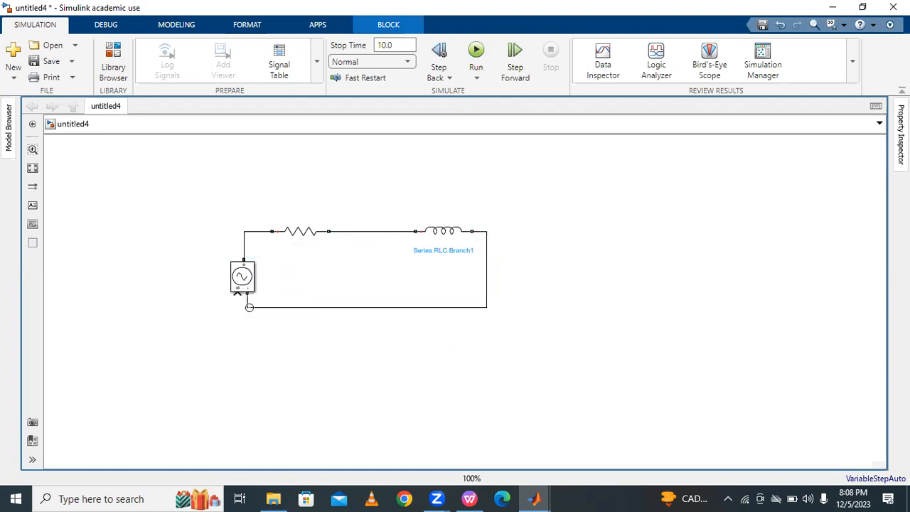
# Add a Step source block and place it to the lower left of the controlled voltage source
pyautogui.click(142, 281)
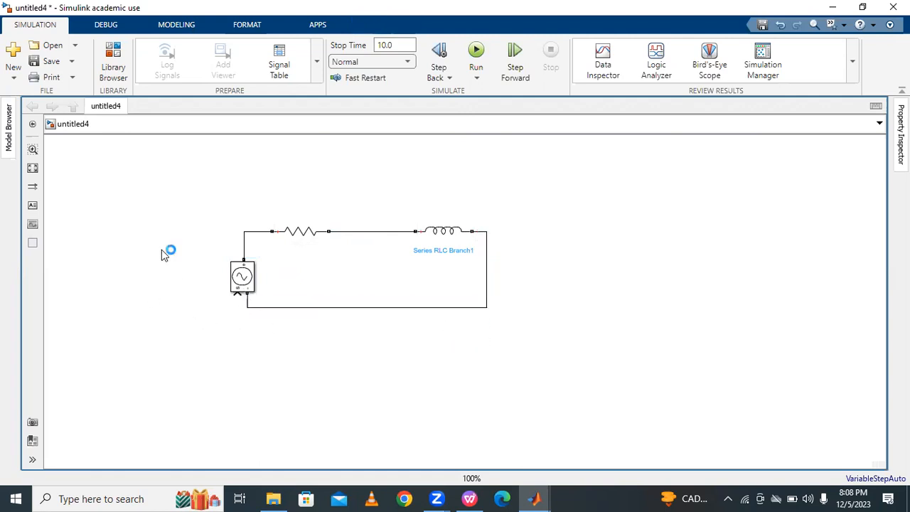
pyautogui.write('st')
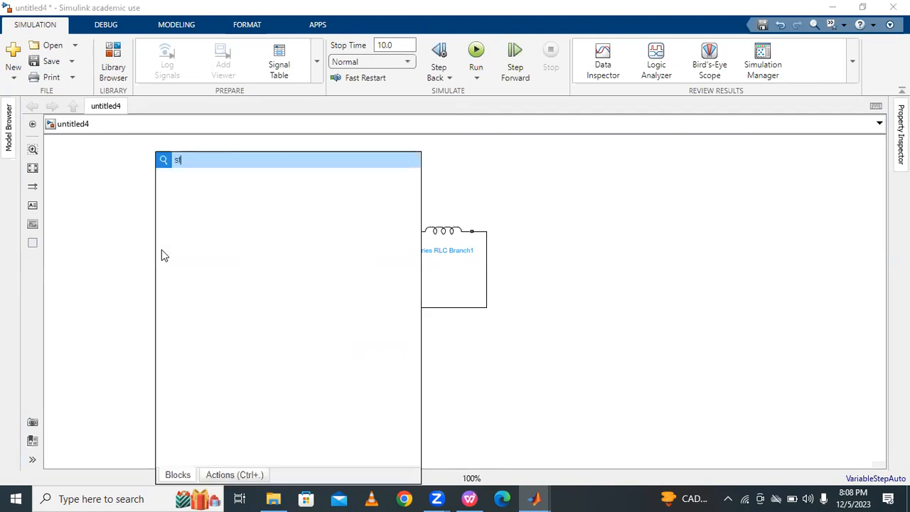
pyautogui.write('ep')
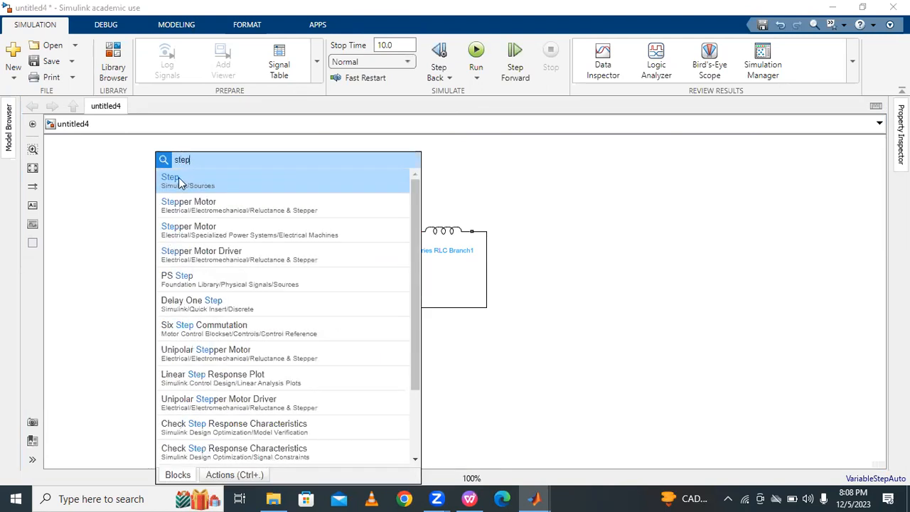
pyautogui.click(178, 178)
pyautogui.moveTo(163, 253); pyautogui.dragTo(125, 303)
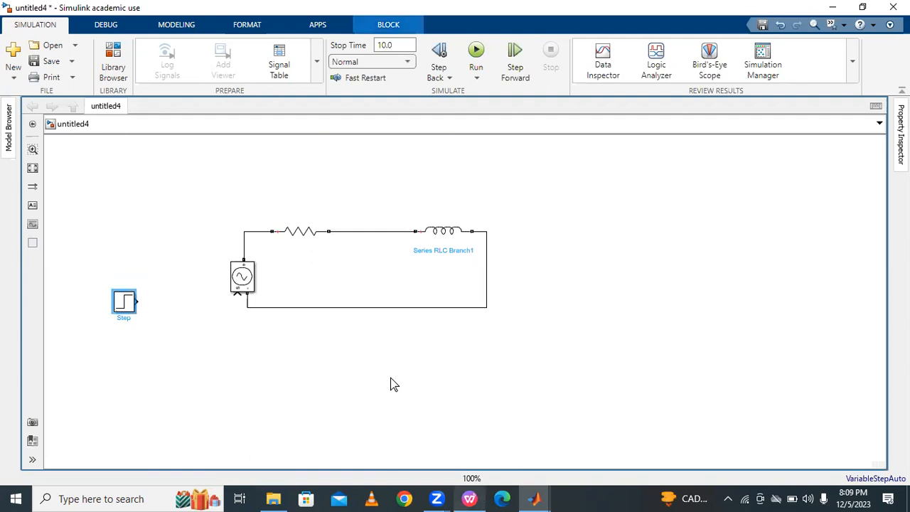
# Switch to the lab manual PDF in WPS, check the source voltage conditions in Example 2, and return to the untitled4 model
pyautogui.hotkey('alt', 'Tab')
pyautogui.scroll(5, 349, 299)
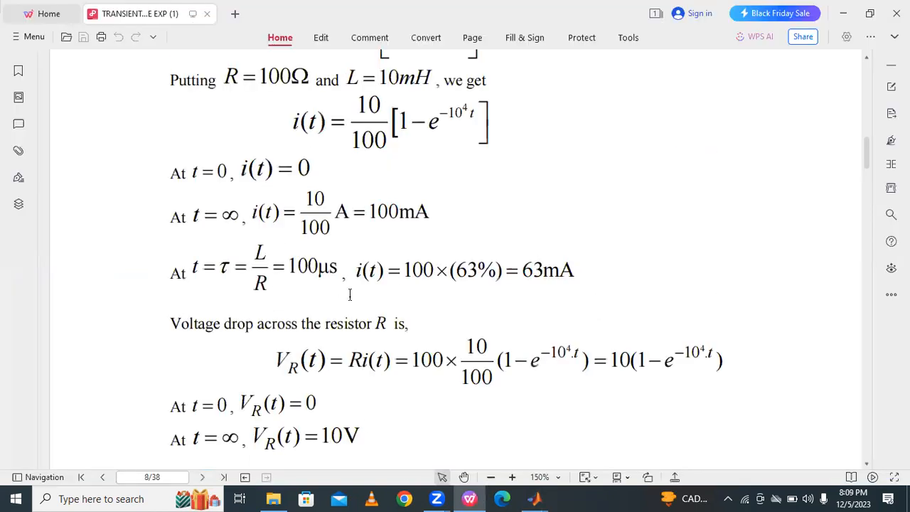
pyautogui.scroll(5, 349, 294)
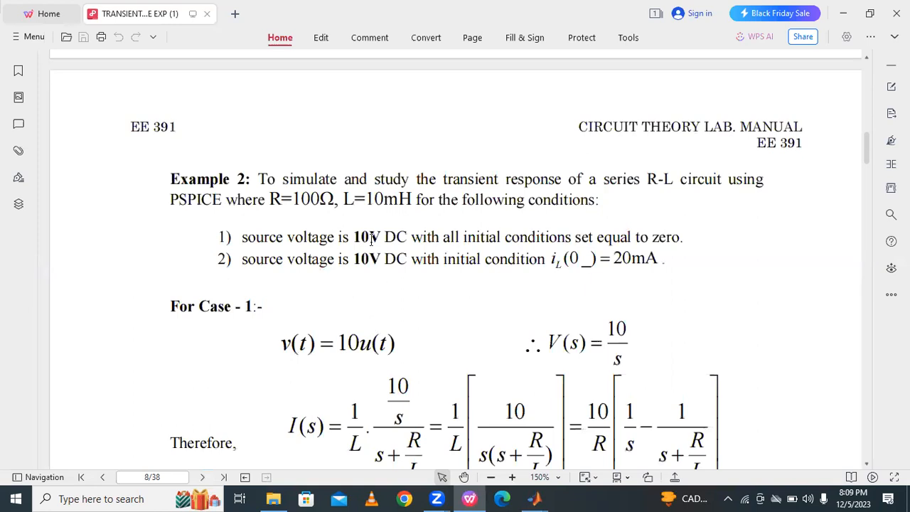
pyautogui.scroll(-1, 484, 438)
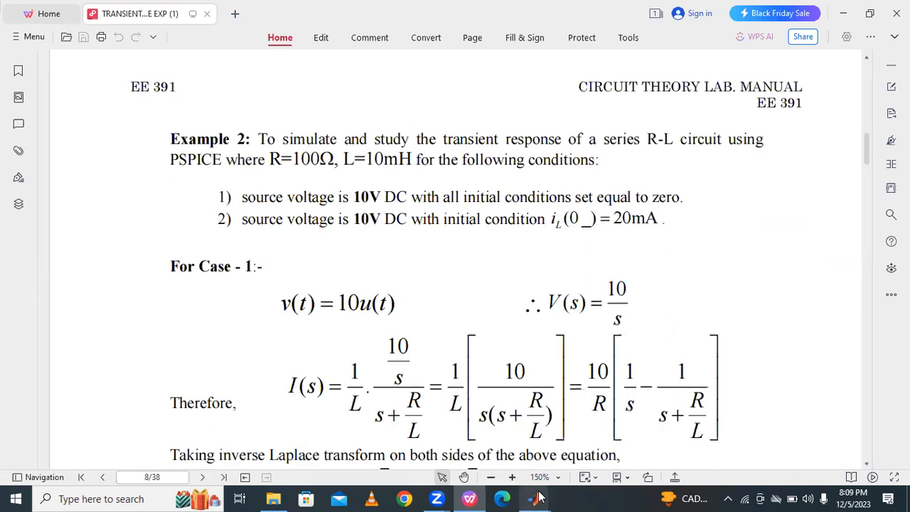
pyautogui.moveTo(538, 497)
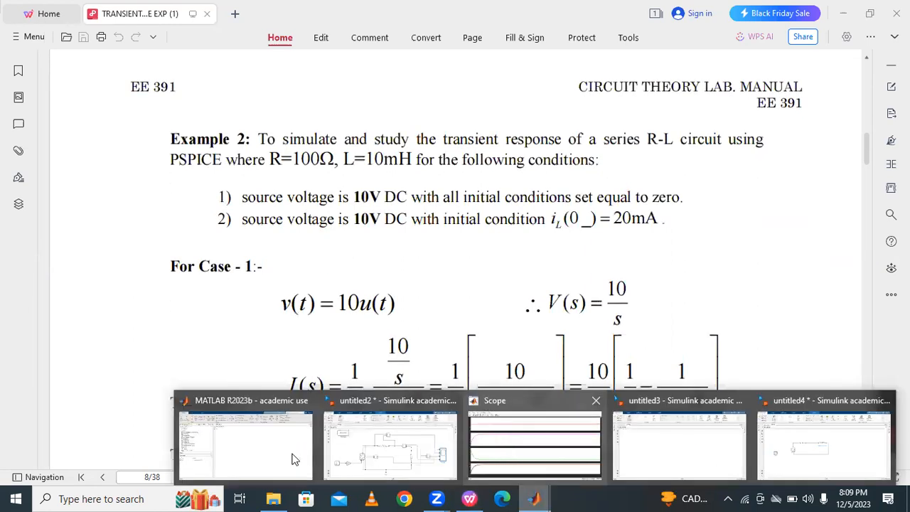
pyautogui.click(795, 458)
# Add a Gain block between the Step block and the voltage source and set its gain to 10
pyautogui.doubleClick(169, 302)
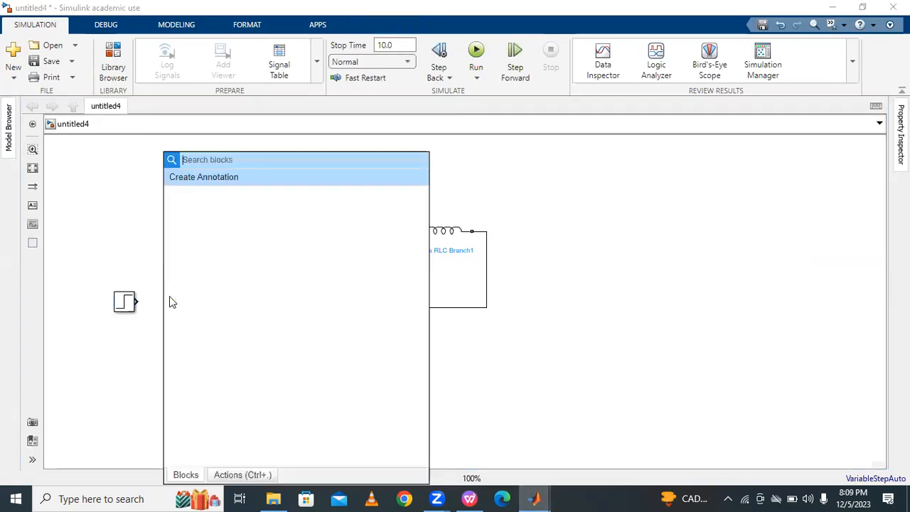
pyautogui.write('gain')
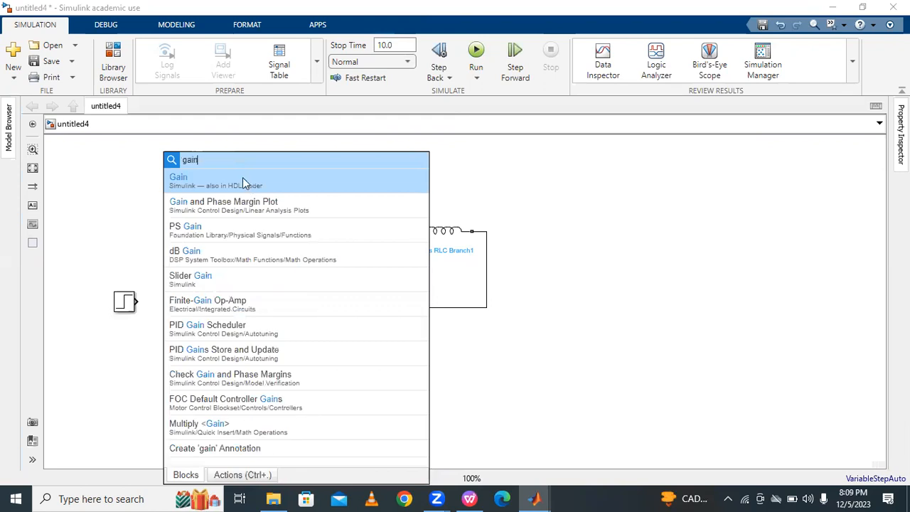
pyautogui.click(242, 183)
pyautogui.click(163, 298)
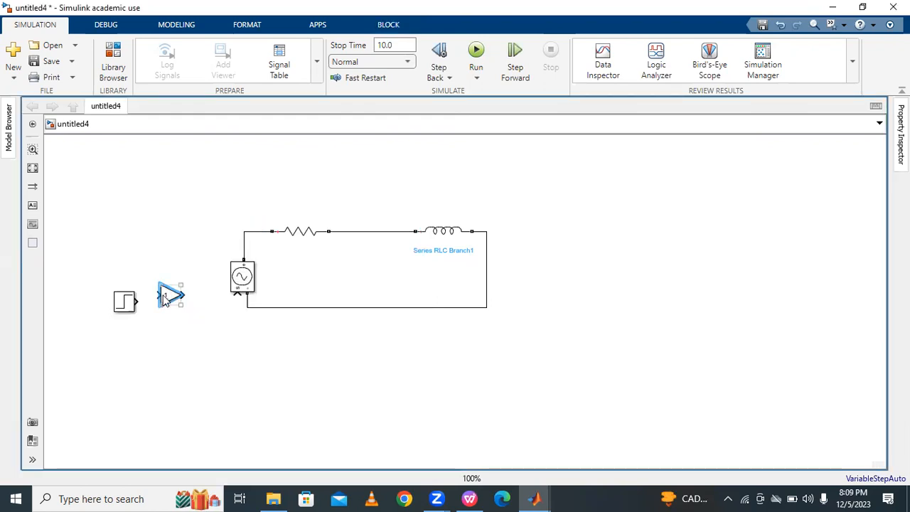
pyautogui.doubleClick(163, 299)
pyautogui.write('10')
pyautogui.click(467, 398)
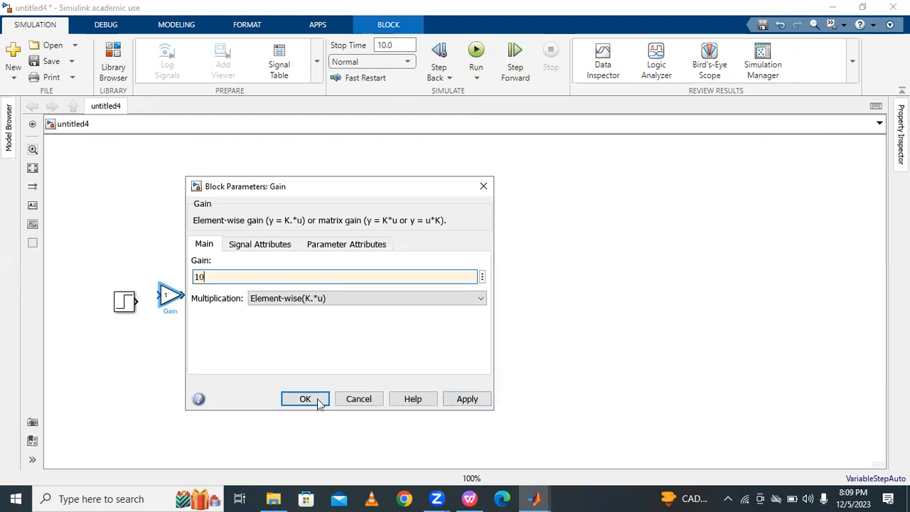
# Wire the Step block through the Gain to the voltage source's signal input, and align Step level with Gain
pyautogui.click(148, 349)
pyautogui.moveTo(155, 295); pyautogui.dragTo(236, 296)
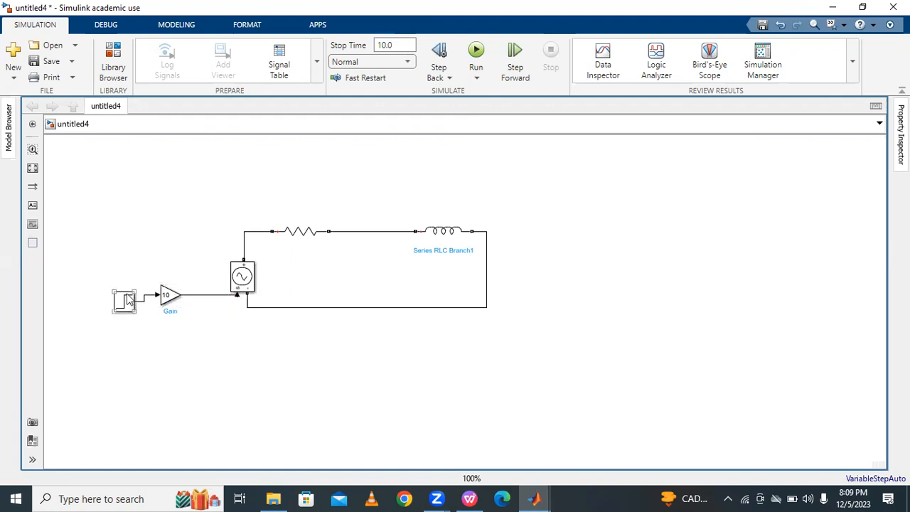
pyautogui.moveTo(128, 299); pyautogui.dragTo(128, 293)
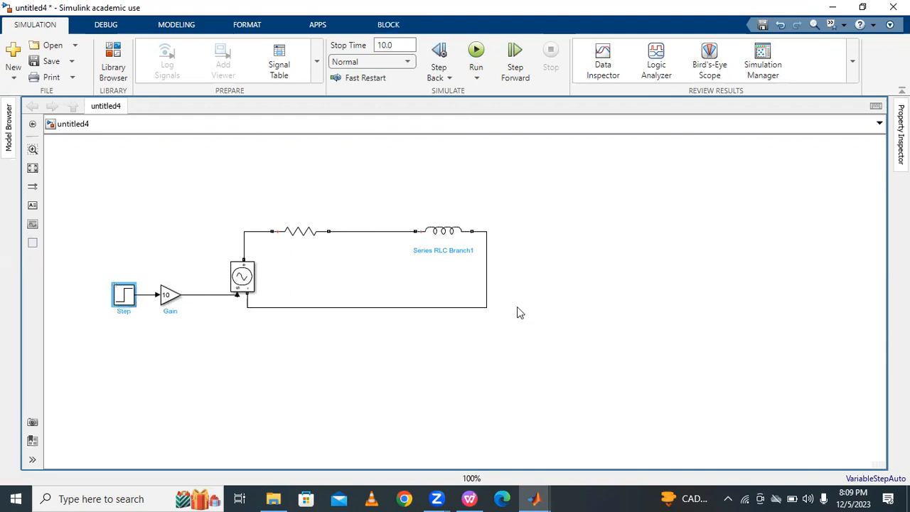
# Move the Gain and Step blocks lower and to the right, below the controlled voltage source
pyautogui.click(33, 169)
pyautogui.scroll(-2, 517, 337)
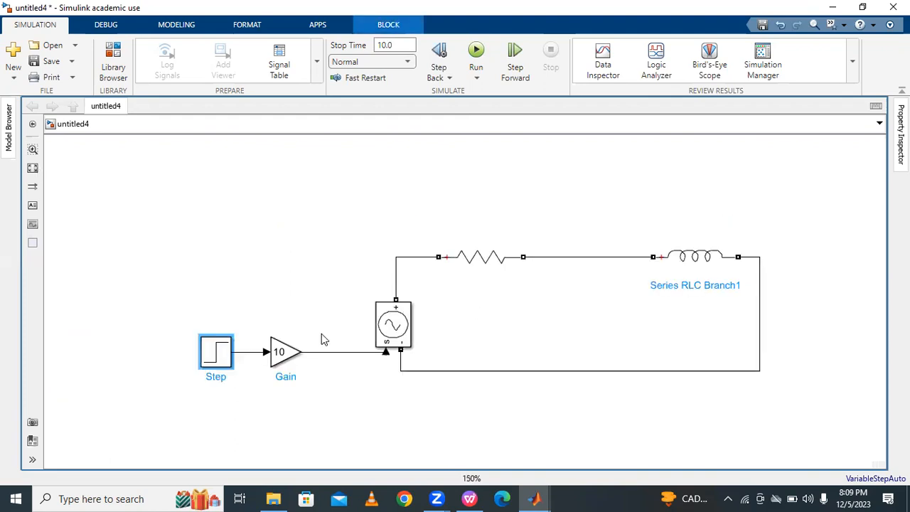
pyautogui.scroll(-1, 321, 336)
pyautogui.moveTo(339, 362); pyautogui.dragTo(361, 383)
pyautogui.moveTo(277, 352); pyautogui.dragTo(310, 386)
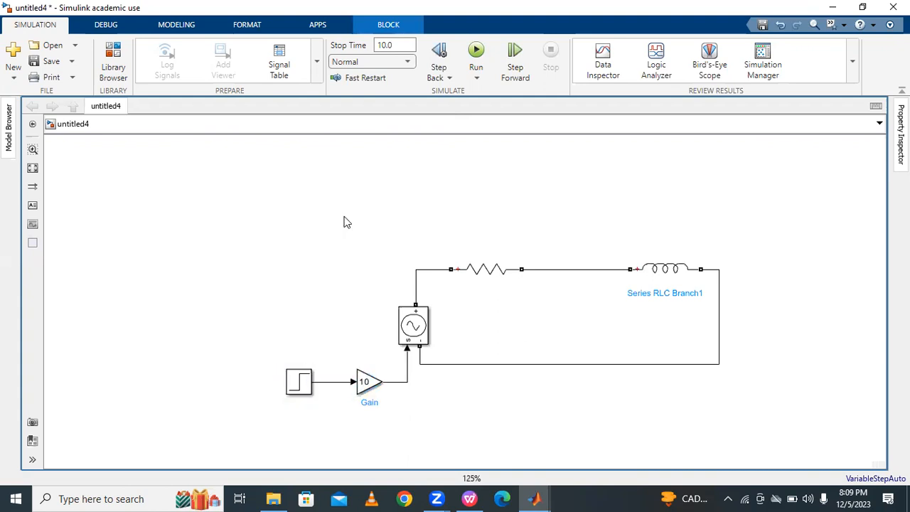
pyautogui.moveTo(344, 218); pyautogui.dragTo(325, 343)
pyautogui.moveTo(287, 266); pyautogui.dragTo(223, 226)
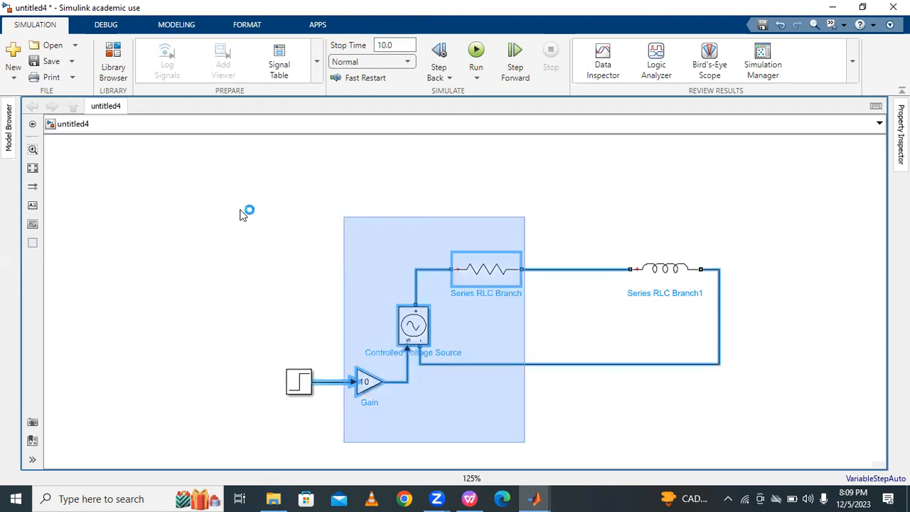
pyautogui.doubleClick(240, 210)
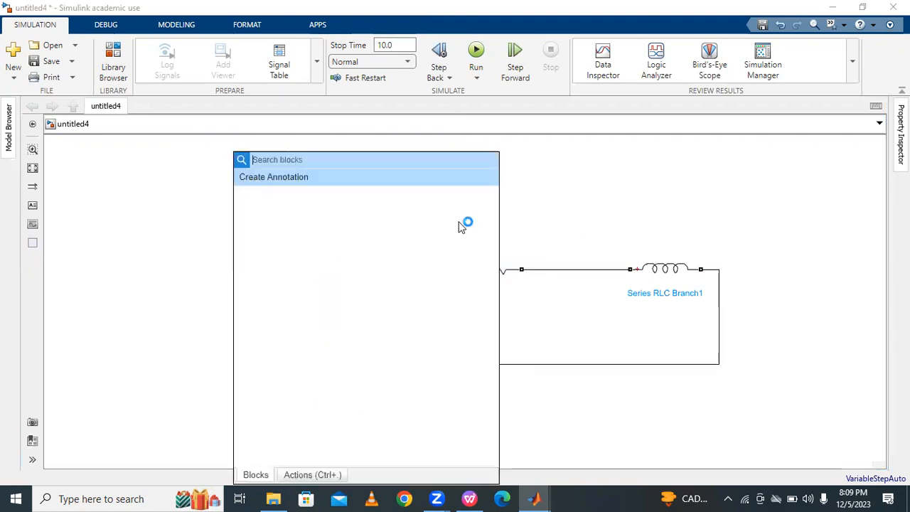
pyautogui.press('Escape')
# Select the whole circuit and move it toward the upper left of the canvas
pyautogui.moveTo(224, 210); pyautogui.dragTo(871, 468)
pyautogui.moveTo(671, 269)
pyautogui.mouseDown()
pyautogui.moveTo(623, 202)
pyautogui.moveTo(525, 226)
pyautogui.mouseUp()
pyautogui.click(538, 321)
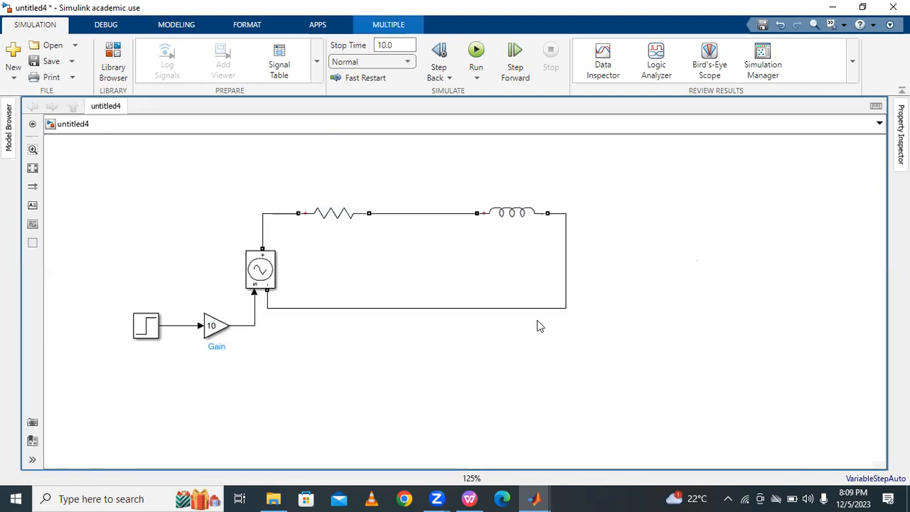
# Add a Ground block from Specialized Power Systems beneath the circuit's lower return wire
pyautogui.doubleClick(416, 335)
pyautogui.write('gro')
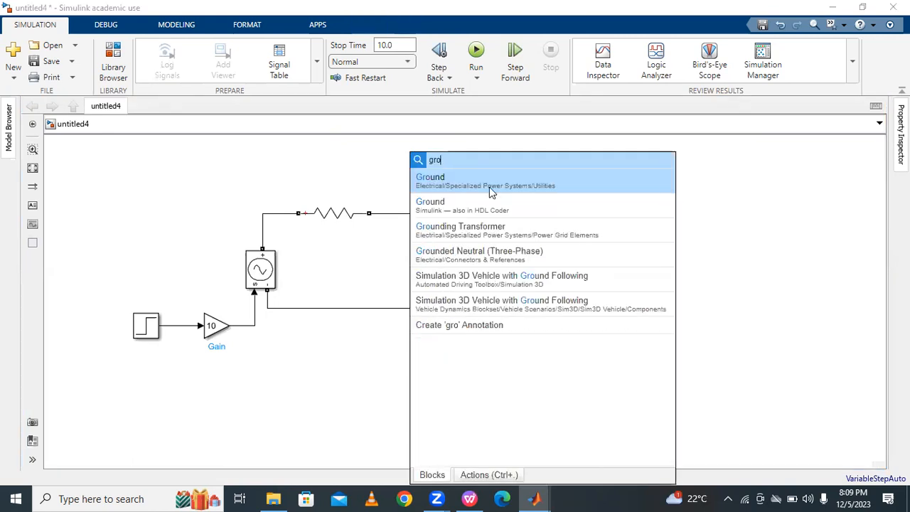
pyautogui.press('Return')
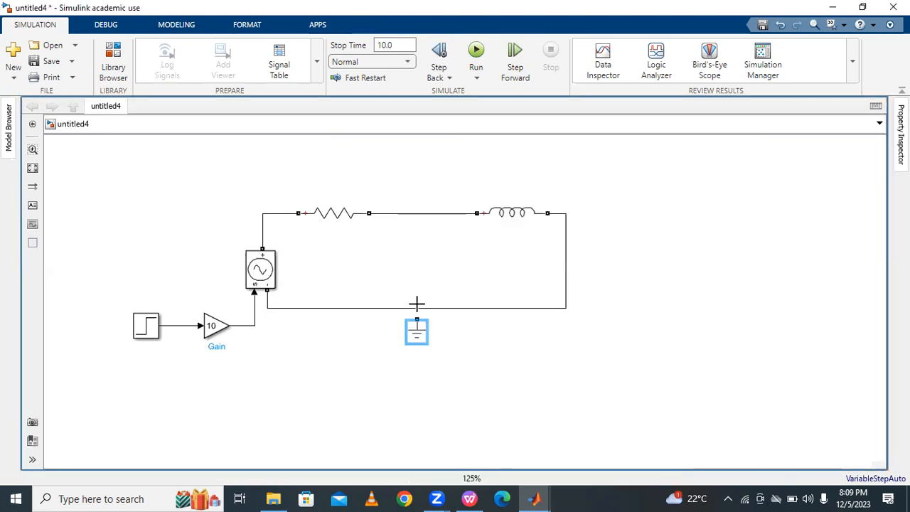
# Connect the Ground block to the circuit's lower return wire
pyautogui.moveTo(417, 309); pyautogui.dragTo(416, 307)
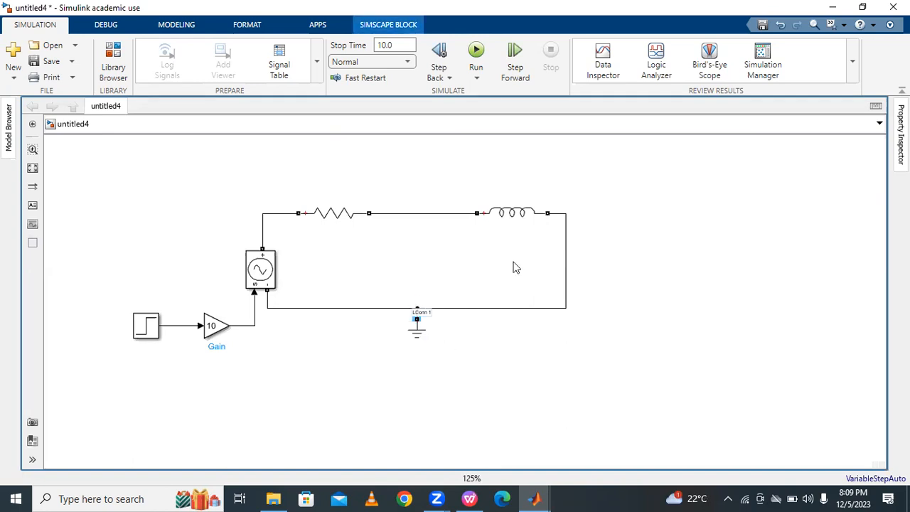
pyautogui.click(509, 208)
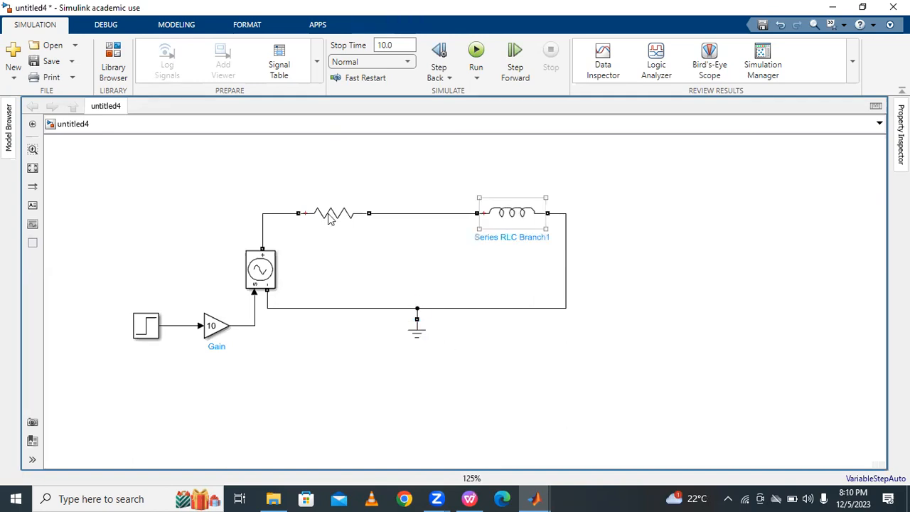
pyautogui.click(375, 231)
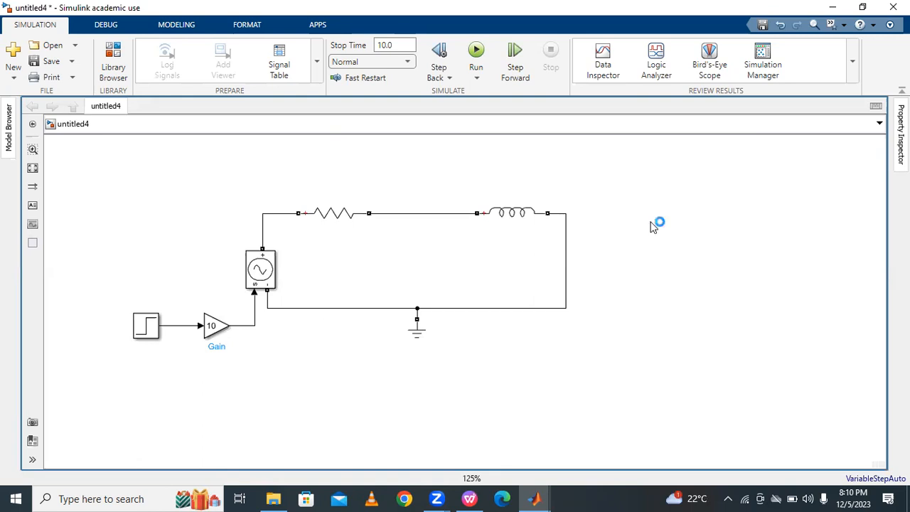
# Add a Voltage Measurement block from Specialized Power Systems, connected across the inductor, and place it above and to the right of the inductor
pyautogui.write('vol')
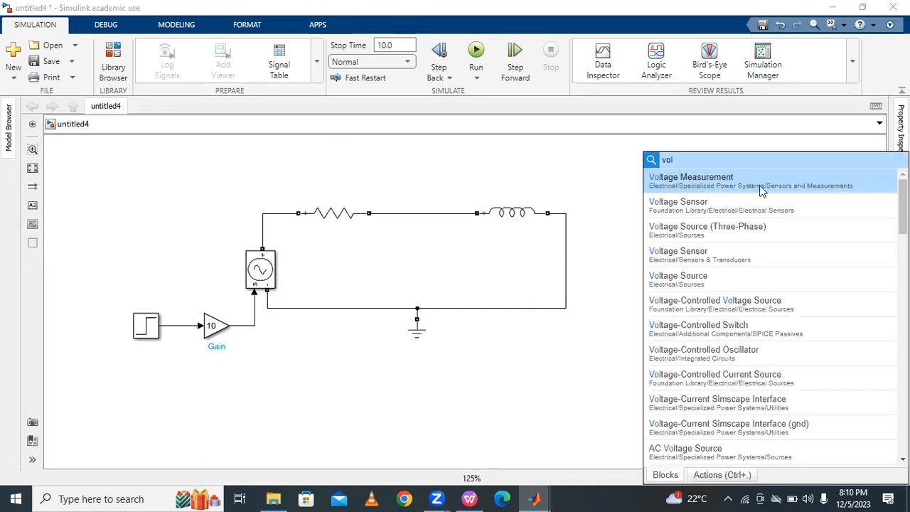
pyautogui.click(744, 190)
pyautogui.moveTo(650, 226); pyautogui.dragTo(441, 213)
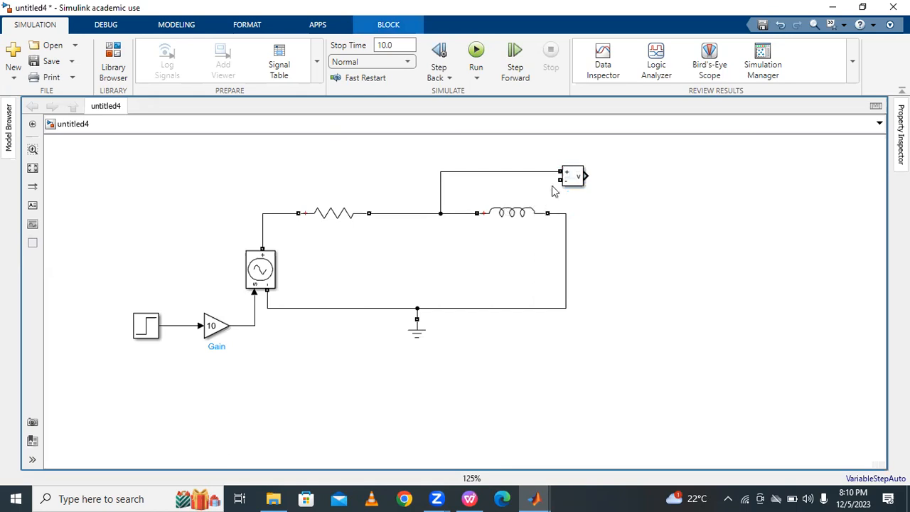
pyautogui.moveTo(559, 180); pyautogui.dragTo(565, 213)
pyautogui.moveTo(573, 179); pyautogui.dragTo(585, 179)
pyautogui.moveTo(459, 199); pyautogui.dragTo(569, 209)
pyautogui.moveTo(581, 176); pyautogui.dragTo(616, 176)
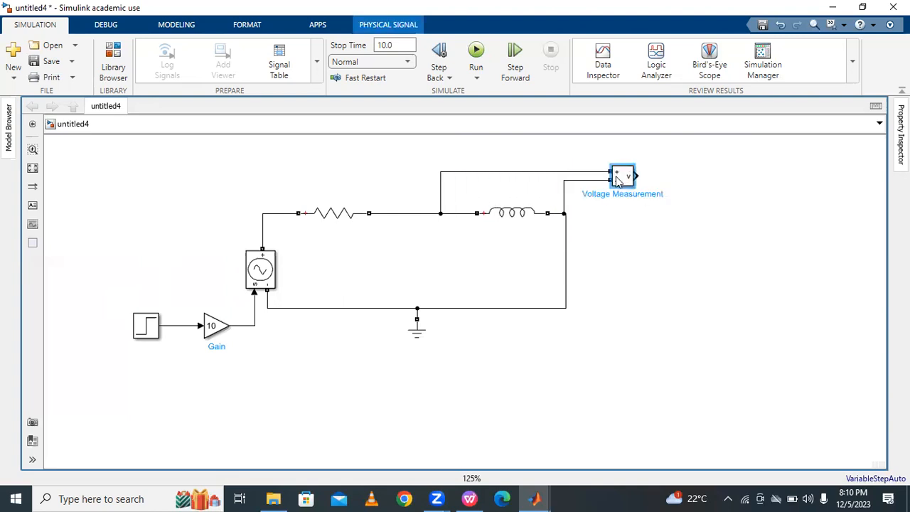
# Duplicate the Voltage Measurement block and place the copy above the resistor
pyautogui.click(654, 244)
pyautogui.moveTo(620, 180); pyautogui.dragTo(325, 169)
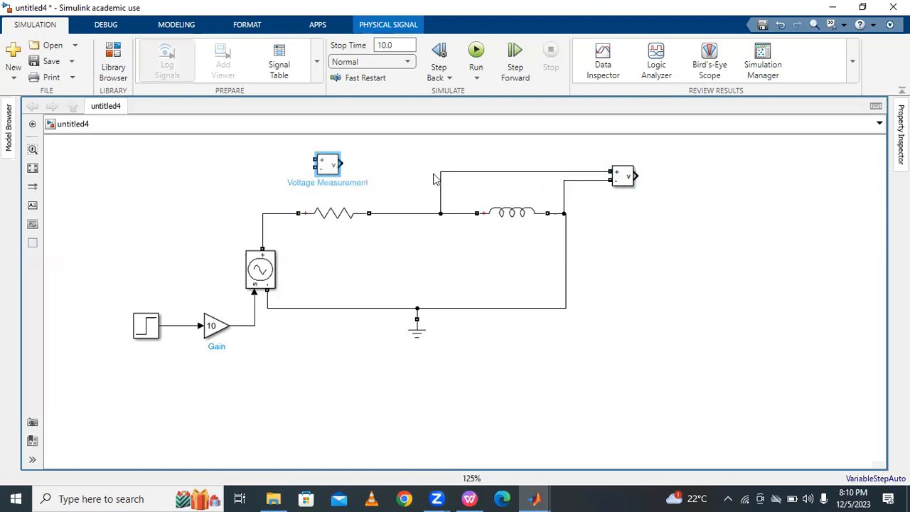
pyautogui.click(329, 169)
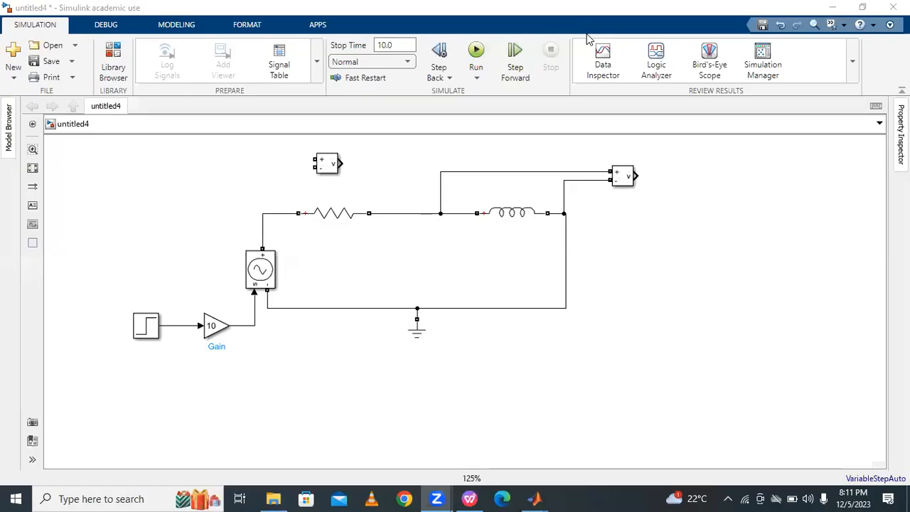
# Flip the copied Voltage Measurement block left-right and connect its plus and minus terminals across the resistor
pyautogui.click(319, 162)
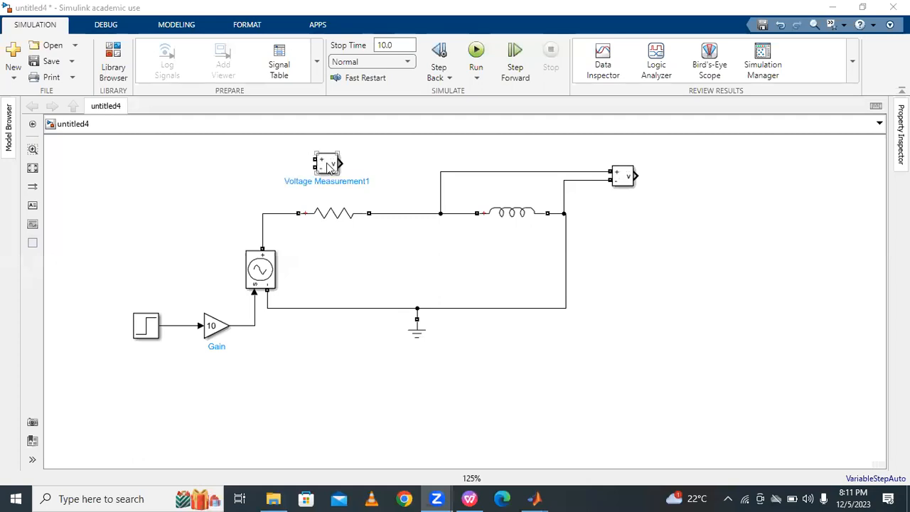
pyautogui.click(327, 165)
pyautogui.rightClick(327, 165)
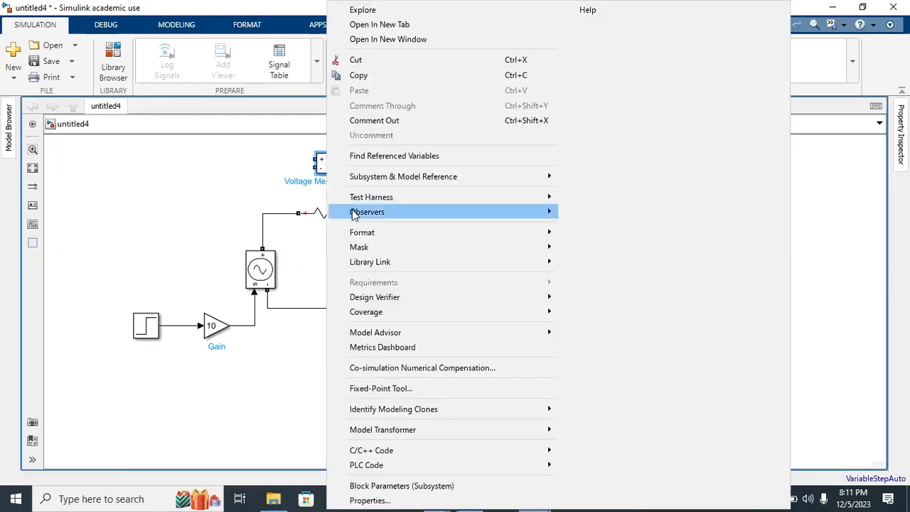
pyautogui.moveTo(372, 234)
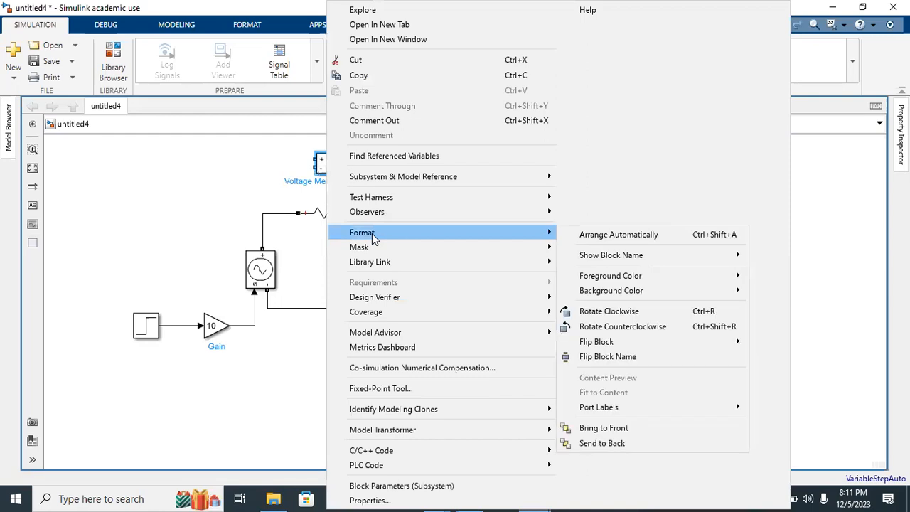
pyautogui.moveTo(624, 342)
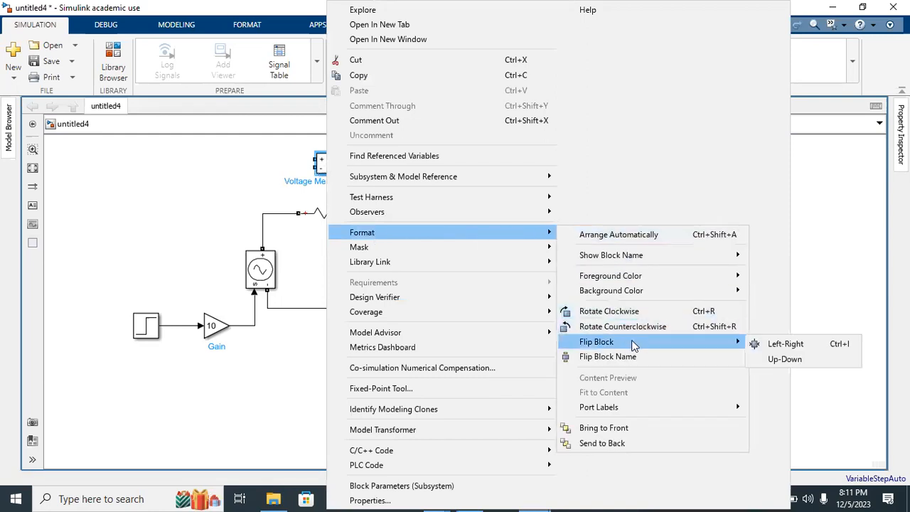
pyautogui.click(781, 343)
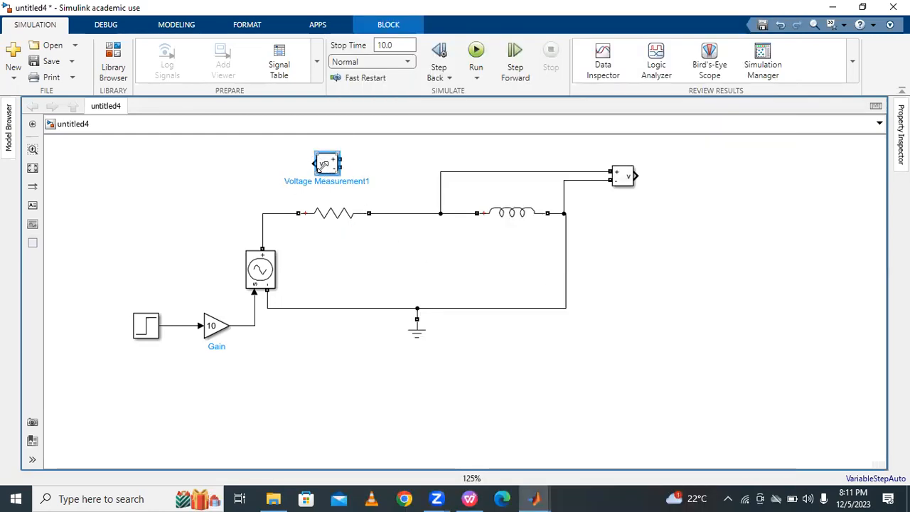
pyautogui.moveTo(322, 163); pyautogui.dragTo(288, 212)
pyautogui.moveTo(306, 171); pyautogui.dragTo(381, 213)
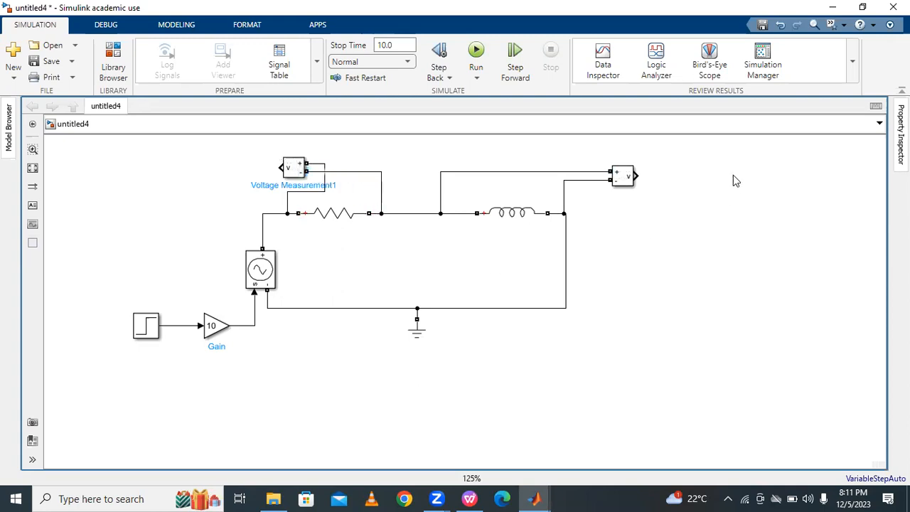
# Place a copy of the inductor's Voltage Measurement block beside the controlled voltage source and connect it across the source
pyautogui.moveTo(301, 170); pyautogui.dragTo(324, 262)
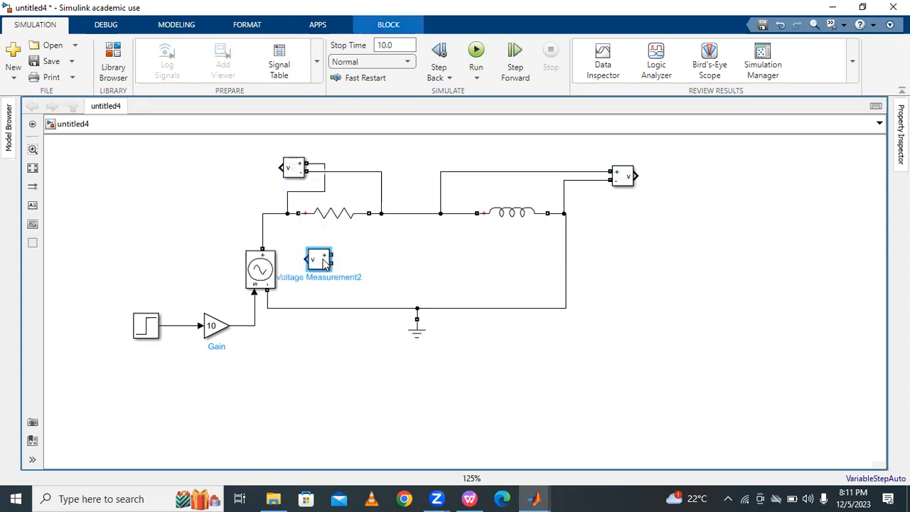
pyautogui.press('Delete')
pyautogui.click(620, 175)
pyautogui.moveTo(620, 176); pyautogui.dragTo(264, 226)
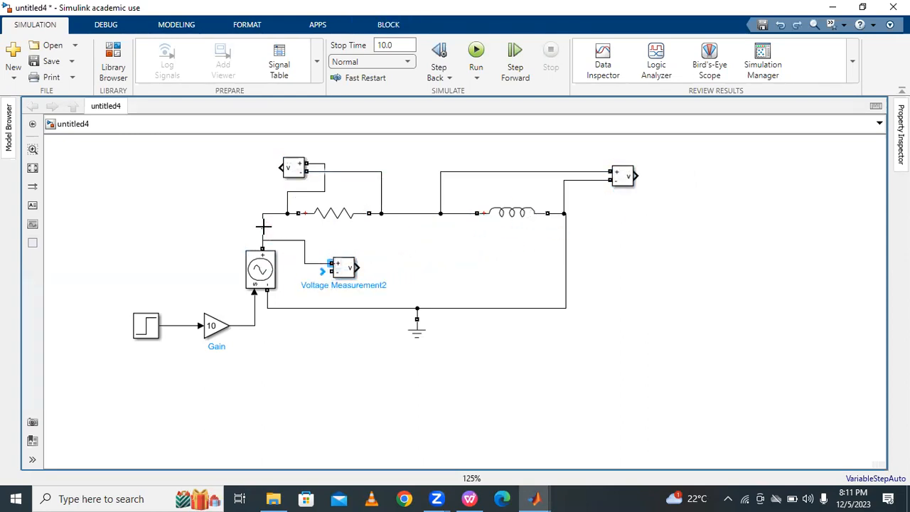
pyautogui.moveTo(331, 271); pyautogui.dragTo(267, 297)
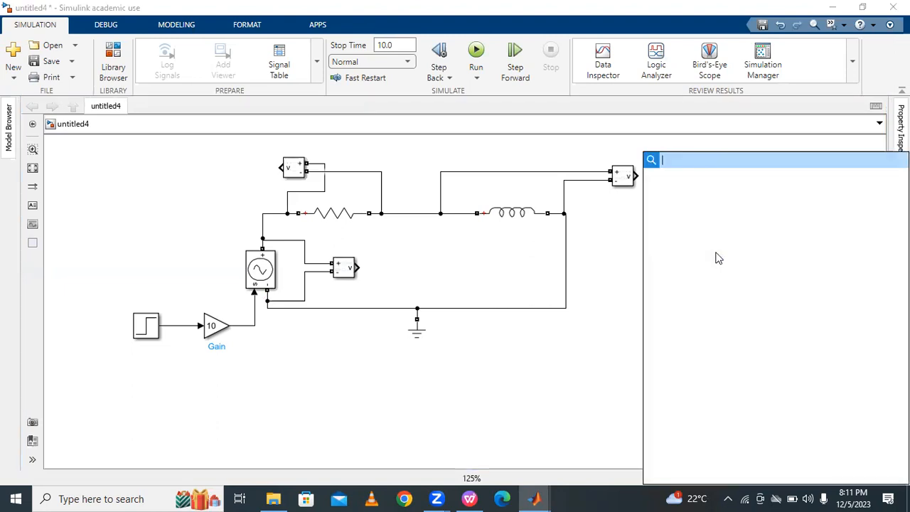
# Add a Scope block from Simulink Sinks to the empty area right of the circuit
pyautogui.write('scope')
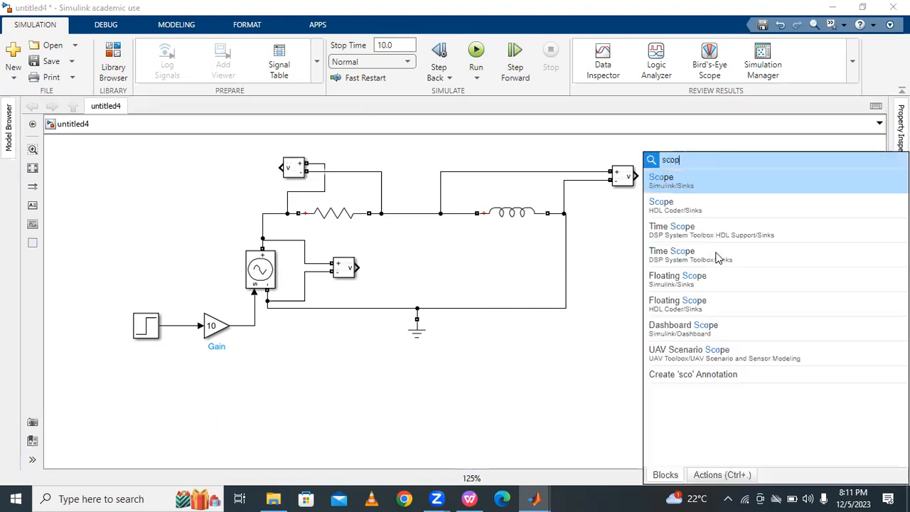
pyautogui.click(690, 188)
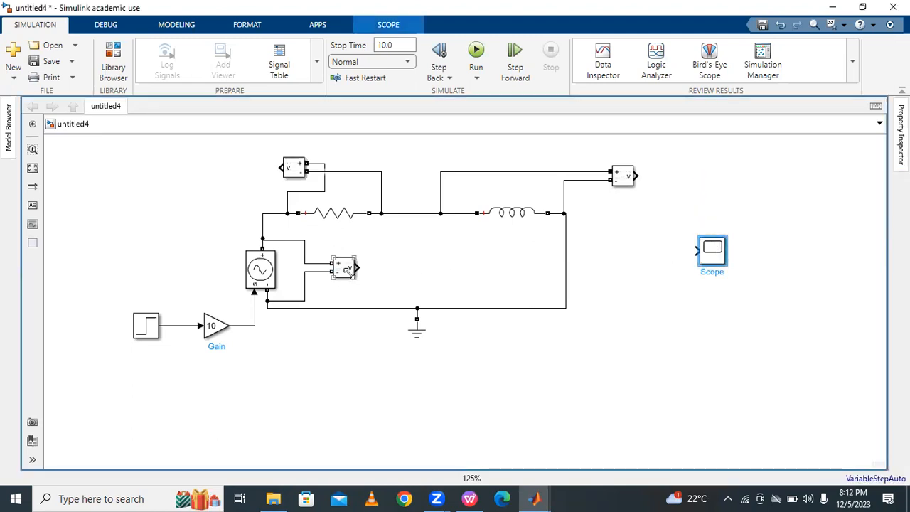
# Replace the return wire between the inductor and ground with a Current Measurement block from Specialized Power Systems connected in series
pyautogui.click(568, 256)
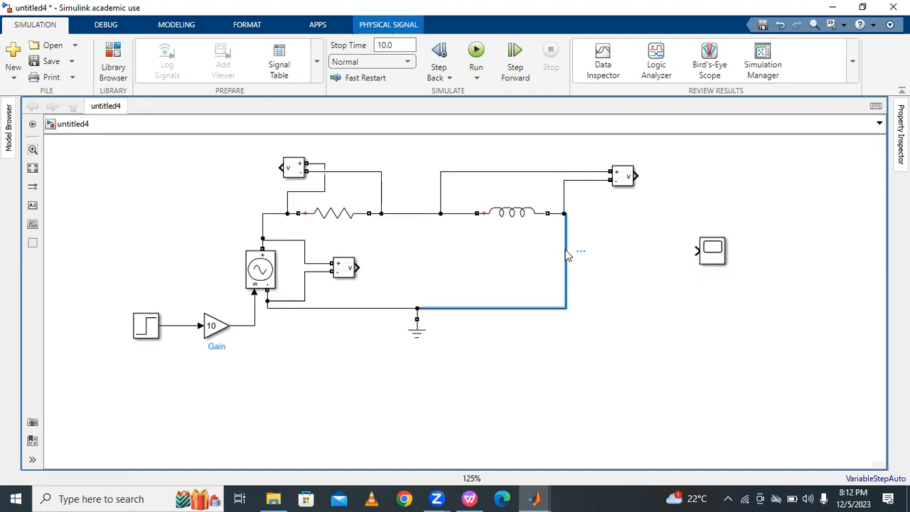
pyautogui.press('Delete')
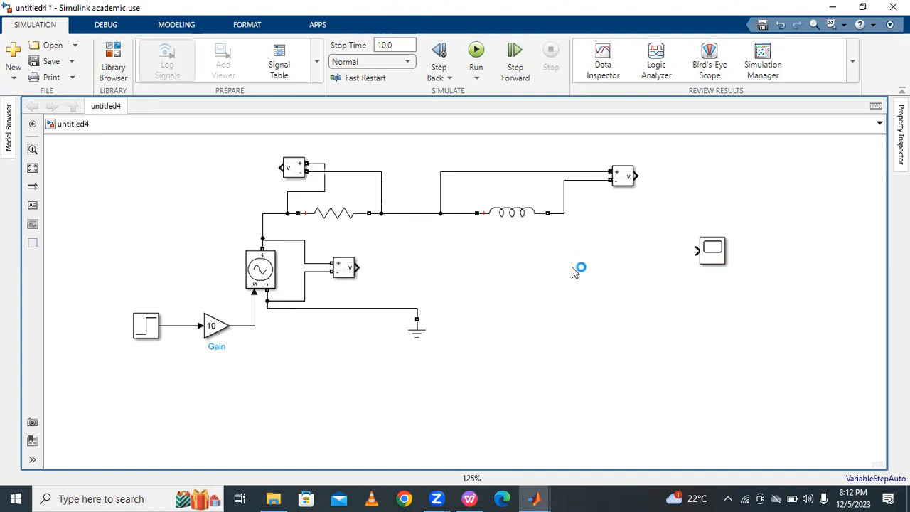
pyautogui.write('curre')
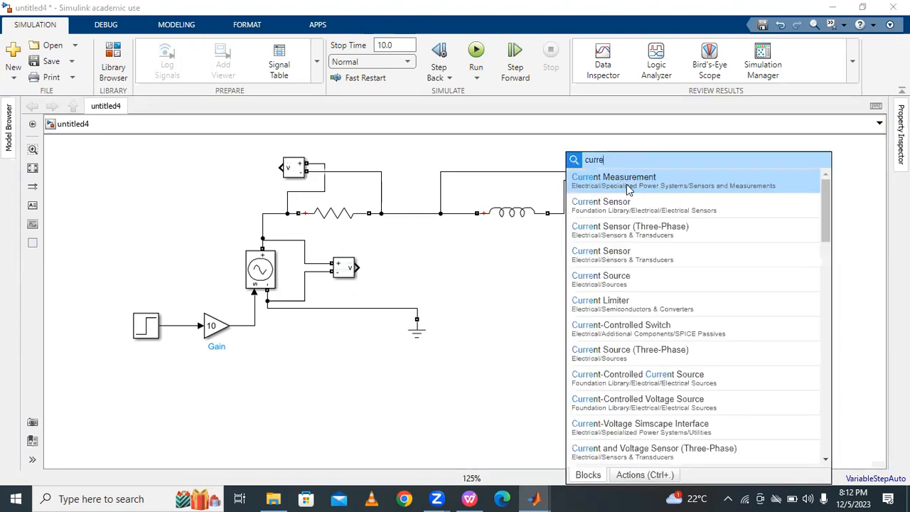
pyautogui.click(628, 186)
pyautogui.moveTo(567, 261)
pyautogui.mouseDown()
pyautogui.moveTo(579, 261)
pyautogui.moveTo(563, 215)
pyautogui.mouseUp()
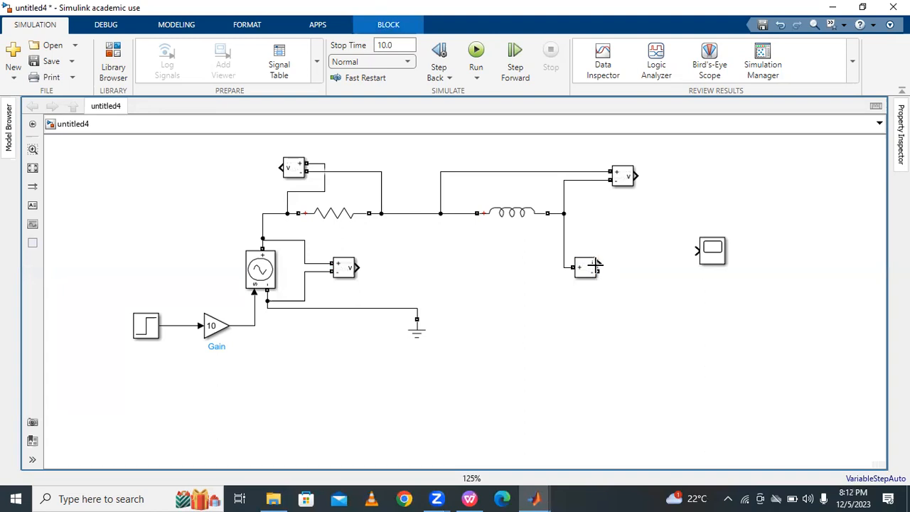
pyautogui.moveTo(599, 271)
pyautogui.mouseDown()
pyautogui.moveTo(557, 311)
pyautogui.moveTo(418, 308)
pyautogui.mouseUp()
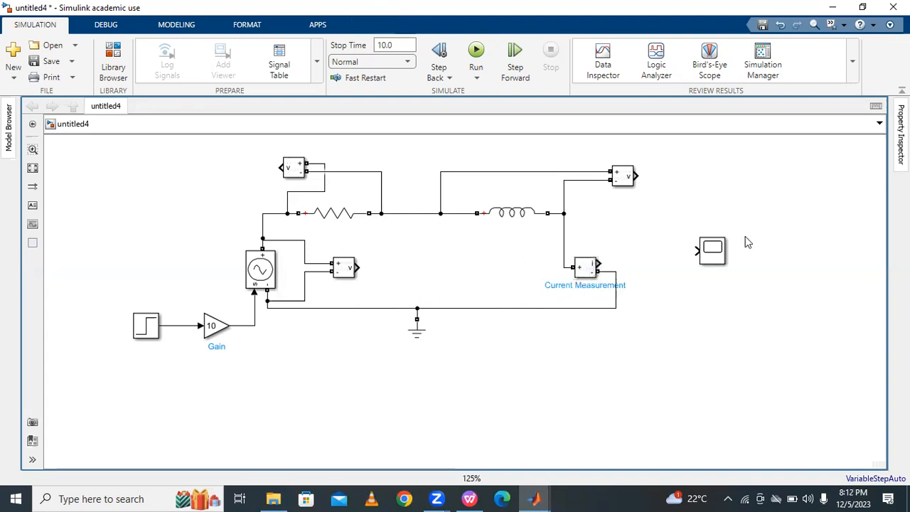
# Set the Scope's number of input ports to 4 in its configuration properties and close the scope display
pyautogui.click(714, 250)
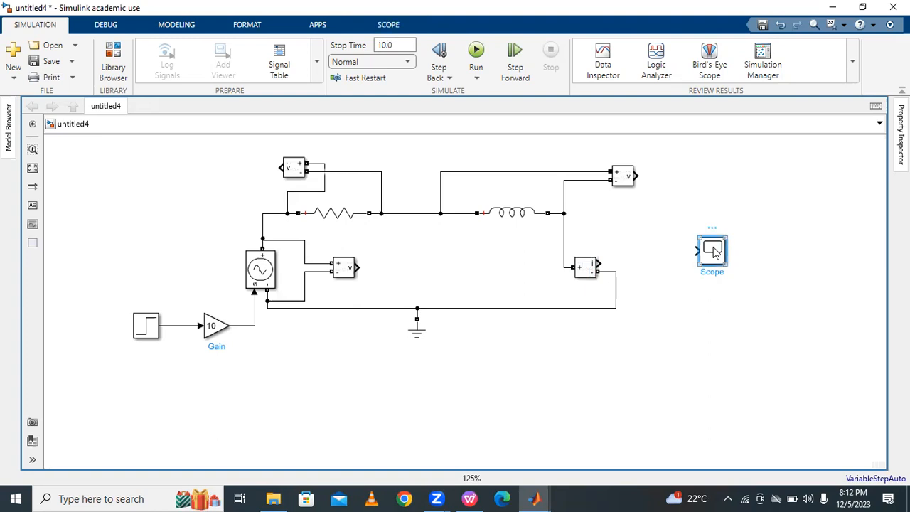
pyautogui.doubleClick(714, 250)
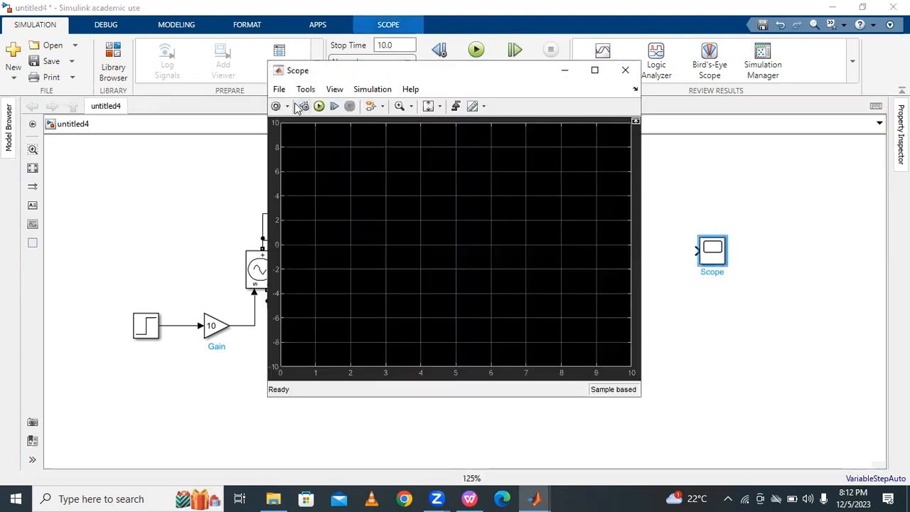
pyautogui.click(288, 106)
pyautogui.click(281, 130)
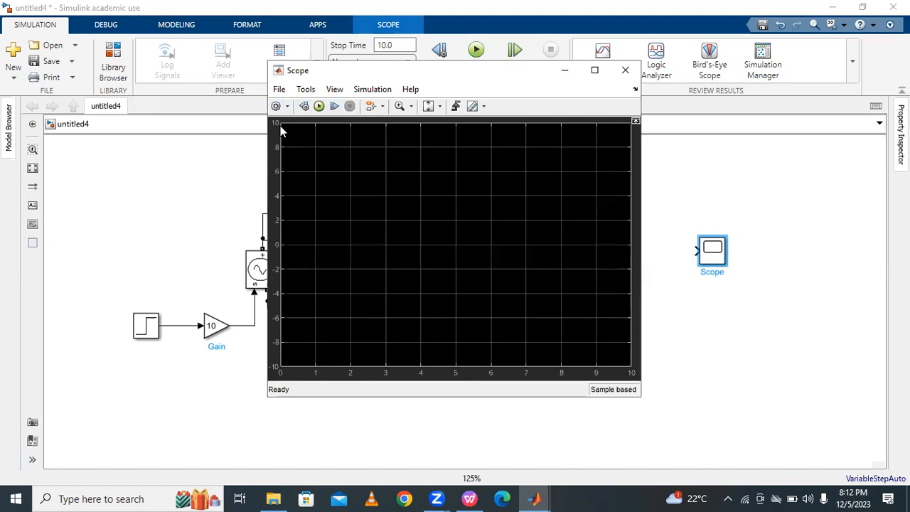
pyautogui.doubleClick(443, 221)
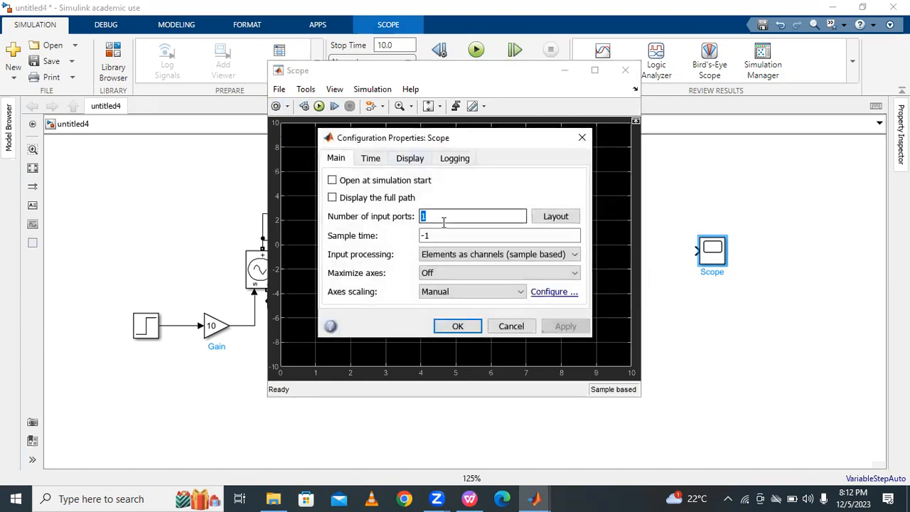
pyautogui.write('4')
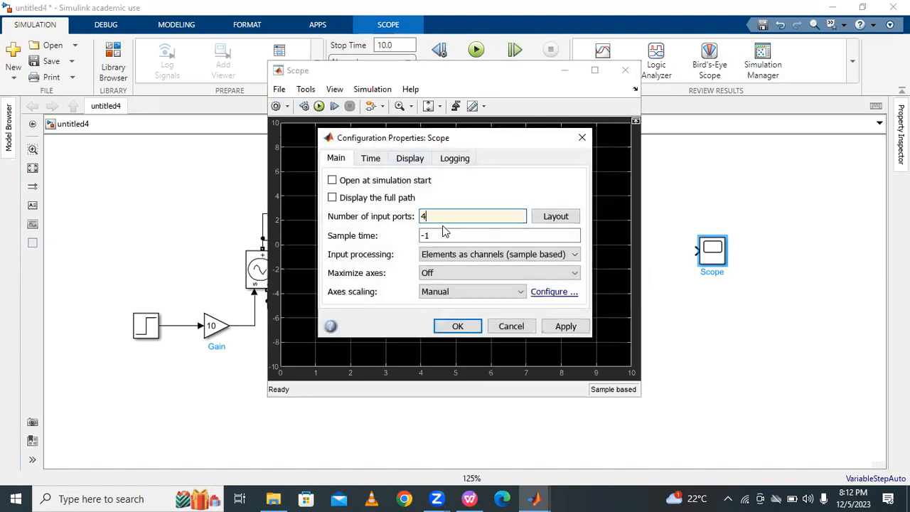
pyautogui.click(573, 326)
pyautogui.click(459, 326)
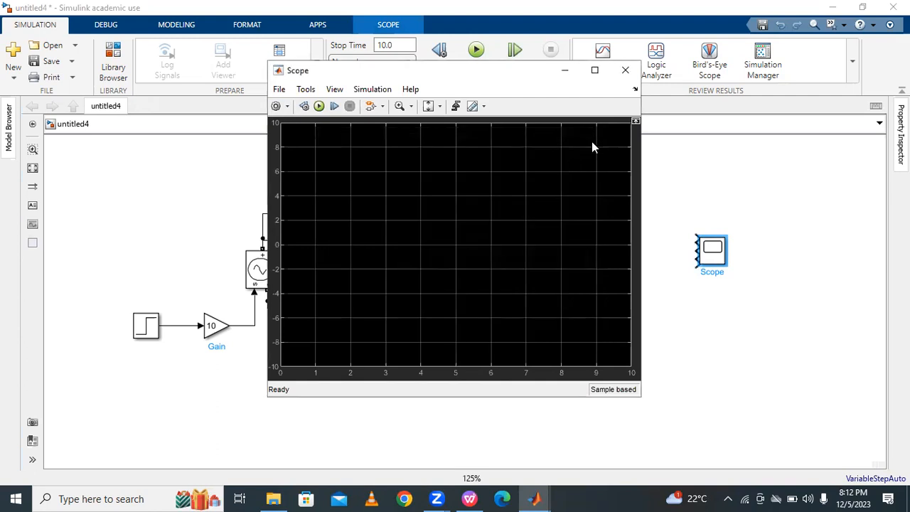
pyautogui.click(625, 72)
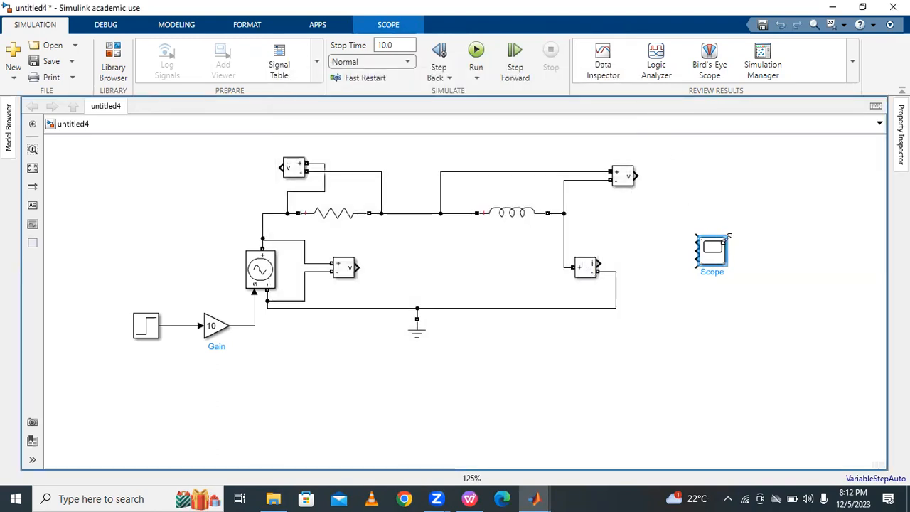
# Stretch the Scope block upward to space out its input ports, and delete the trial signal line from the source's voltage measurement
pyautogui.moveTo(727, 236); pyautogui.dragTo(366, 268)
pyautogui.click(757, 219)
pyautogui.click(457, 269)
pyautogui.press('Delete')
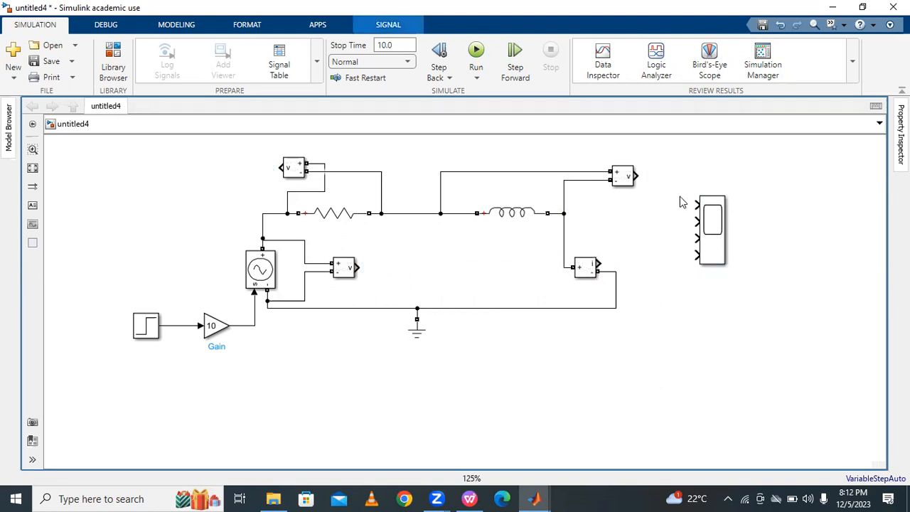
# Connect the source, resistor and inductor voltage measurements and the current measurement, in that order, to the Scope's four inputs
pyautogui.moveTo(693, 203); pyautogui.dragTo(360, 266)
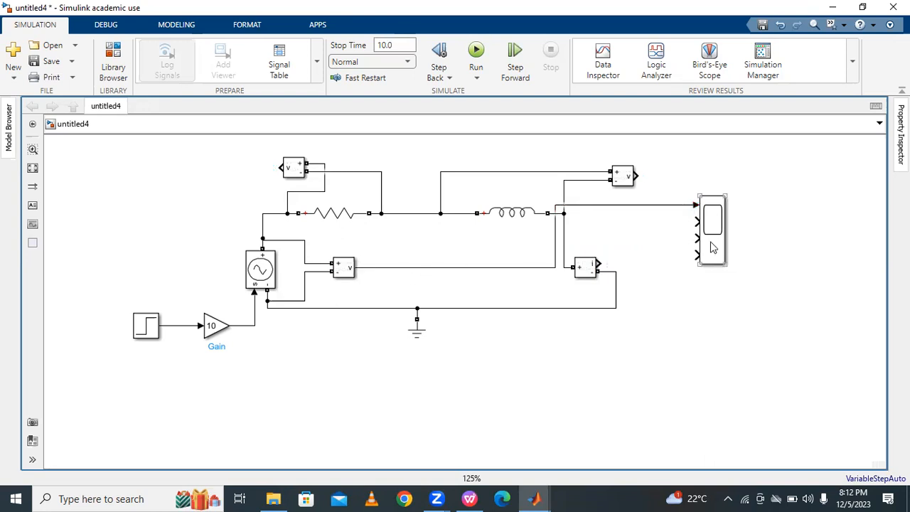
pyautogui.moveTo(694, 221)
pyautogui.mouseDown()
pyautogui.moveTo(443, 212)
pyautogui.moveTo(280, 167)
pyautogui.mouseUp()
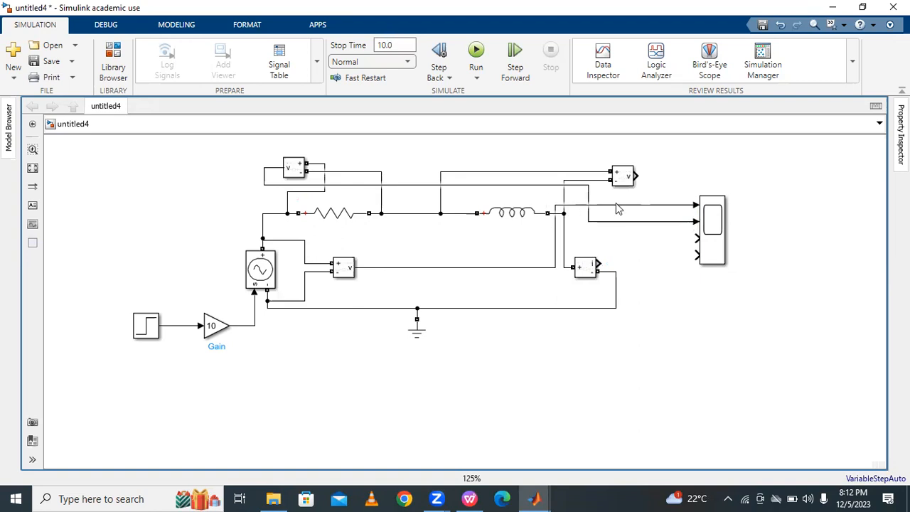
pyautogui.click(476, 186)
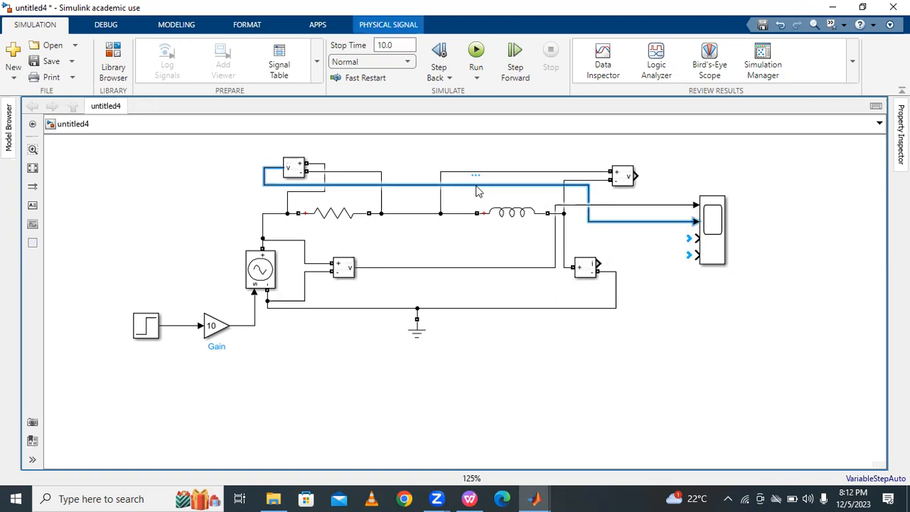
pyautogui.doubleClick(477, 186)
pyautogui.click(708, 248)
pyautogui.moveTo(697, 240); pyautogui.dragTo(638, 176)
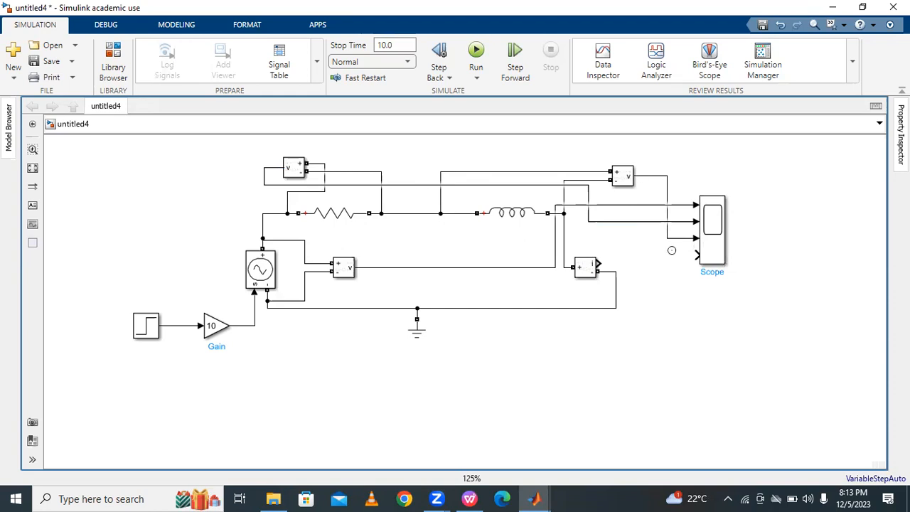
pyautogui.moveTo(695, 257); pyautogui.dragTo(601, 262)
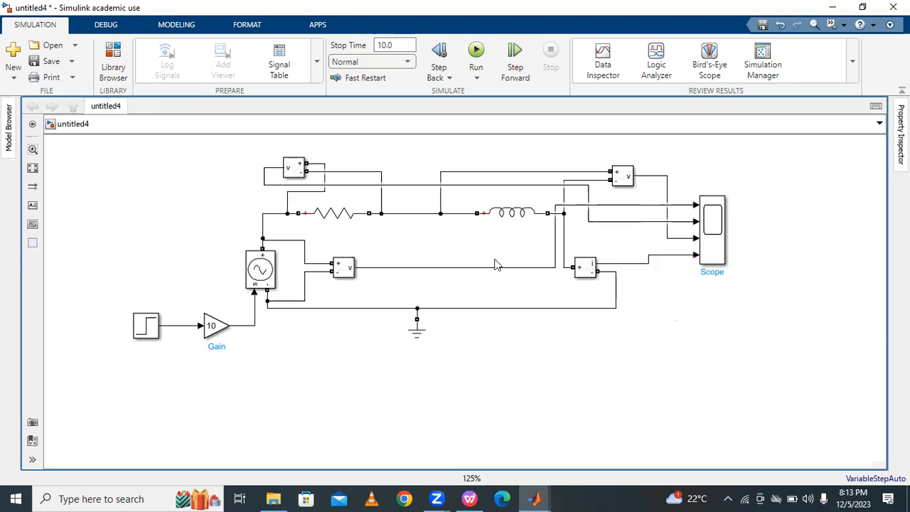
# Look up the resistance and inductance values for the series R-L circuit in the lab manual PDF in WPS Office
pyautogui.doubleClick(346, 212)
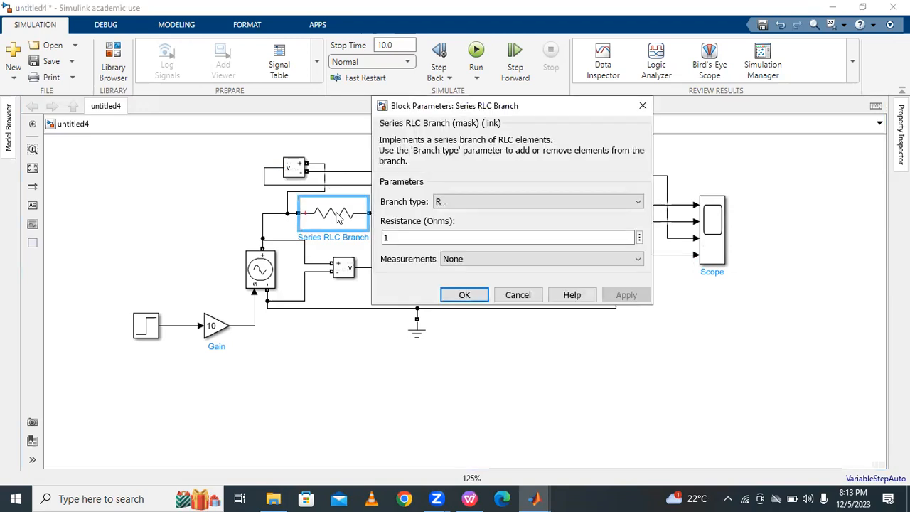
pyautogui.click(643, 106)
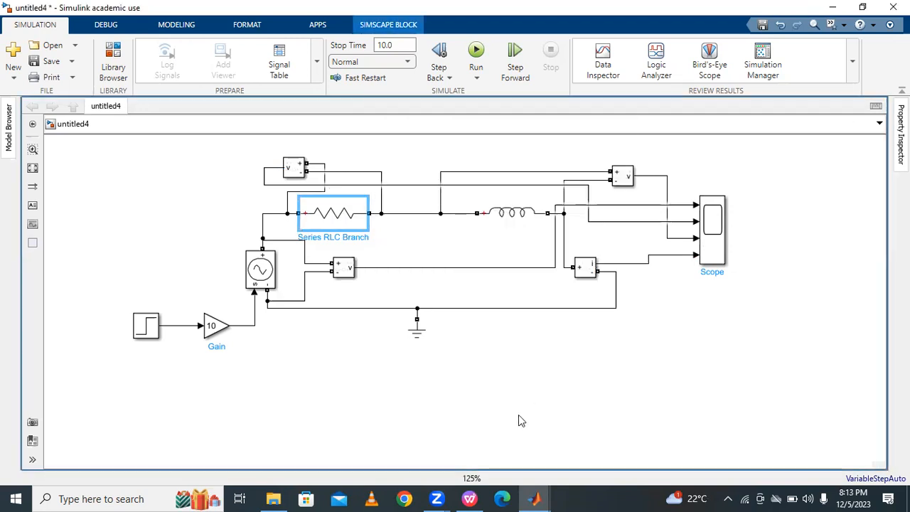
pyautogui.click(469, 498)
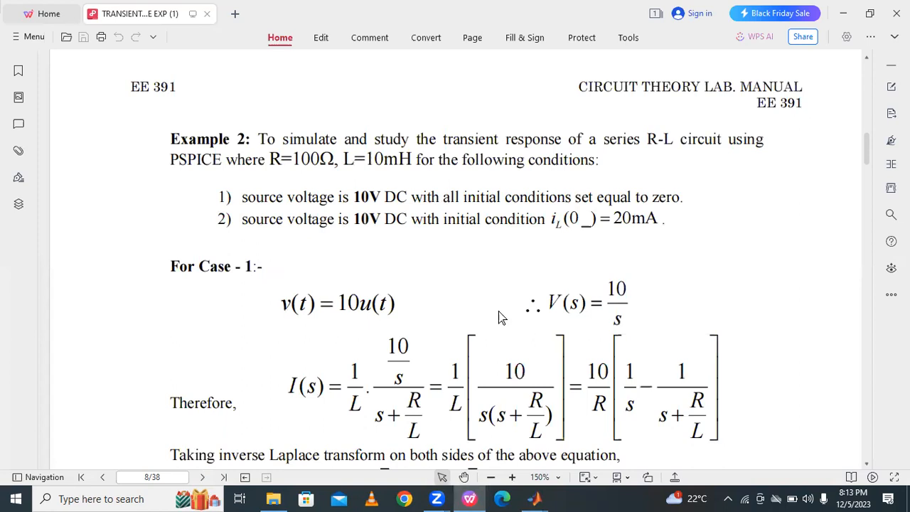
pyautogui.moveTo(537, 498)
pyautogui.click(647, 448)
# Set the resistor branch's resistance to 100 ohms
pyautogui.doubleClick(340, 220)
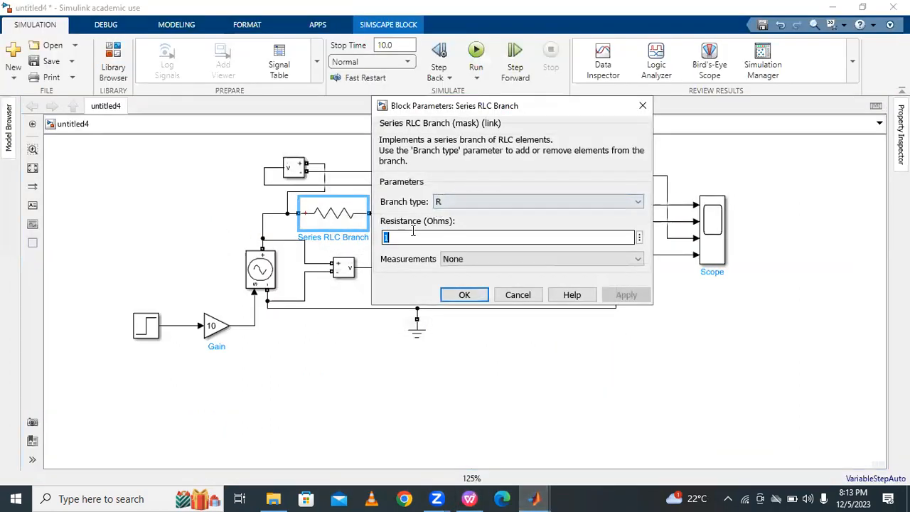
pyautogui.write('00')
pyautogui.click(626, 295)
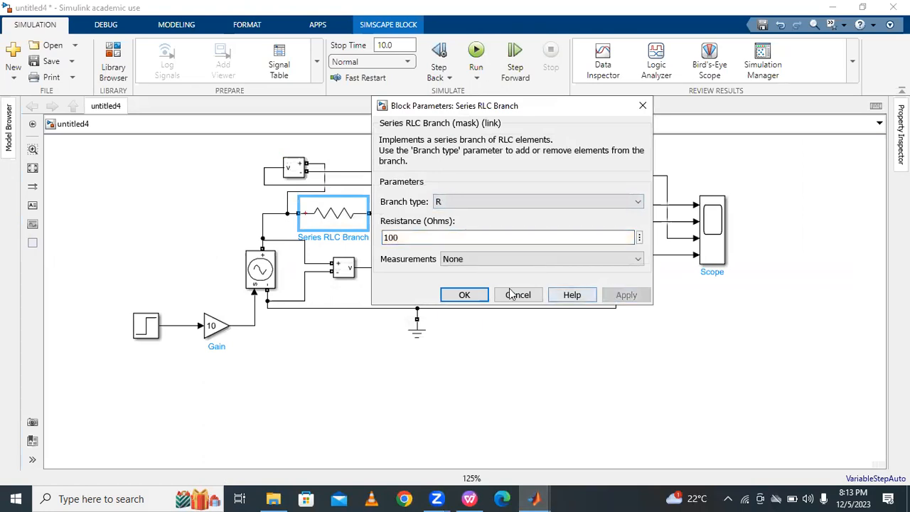
pyautogui.click(464, 294)
# Set the inductor branch's inductance to 10e-3 H
pyautogui.doubleClick(517, 213)
pyautogui.click(586, 228)
pyautogui.doubleClick(571, 228)
pyautogui.click(567, 228)
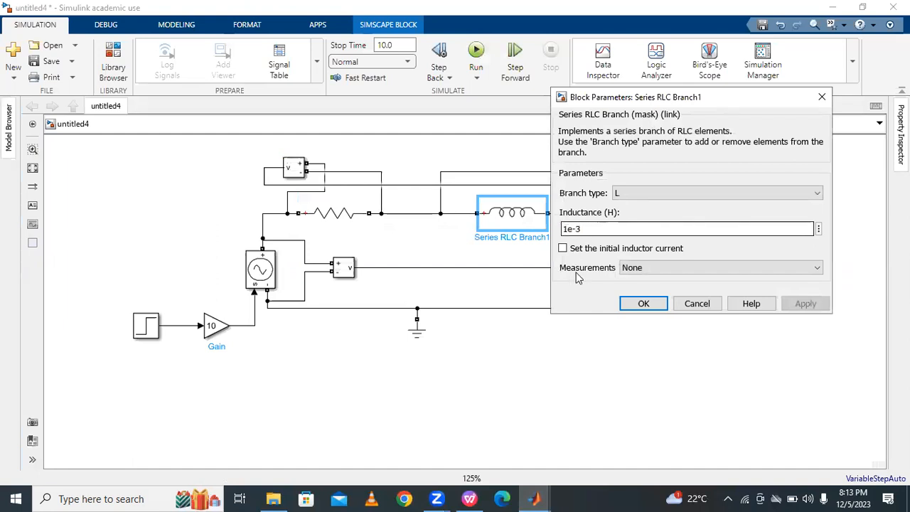
pyautogui.write('0')
pyautogui.click(805, 303)
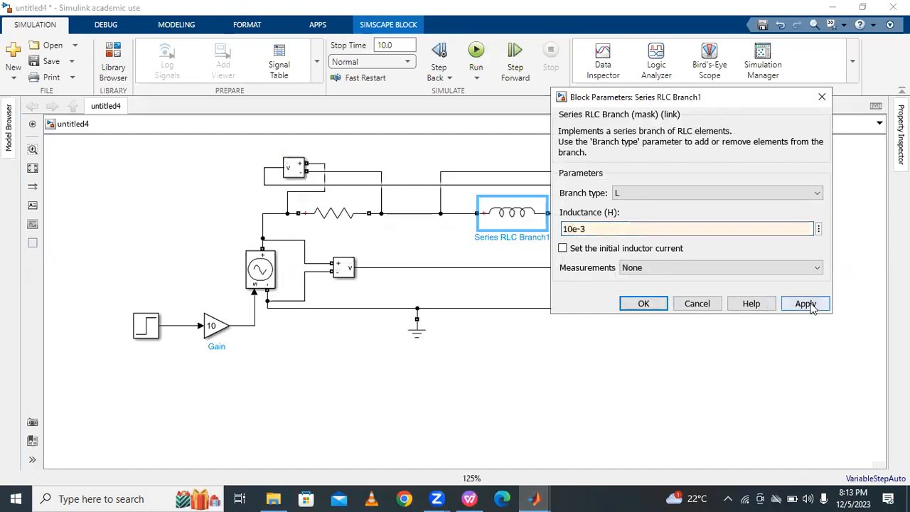
pyautogui.click(644, 303)
pyautogui.click(622, 348)
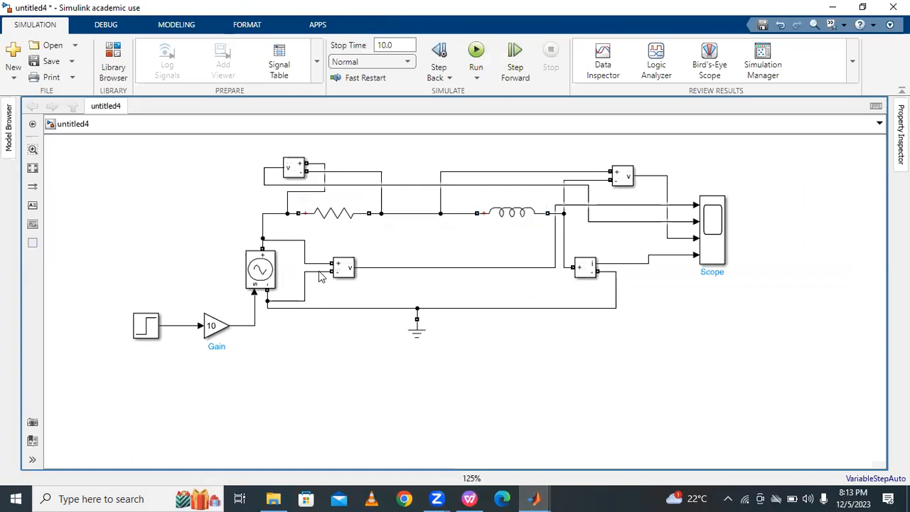
# Set the Step block's step time to 0
pyautogui.doubleClick(151, 325)
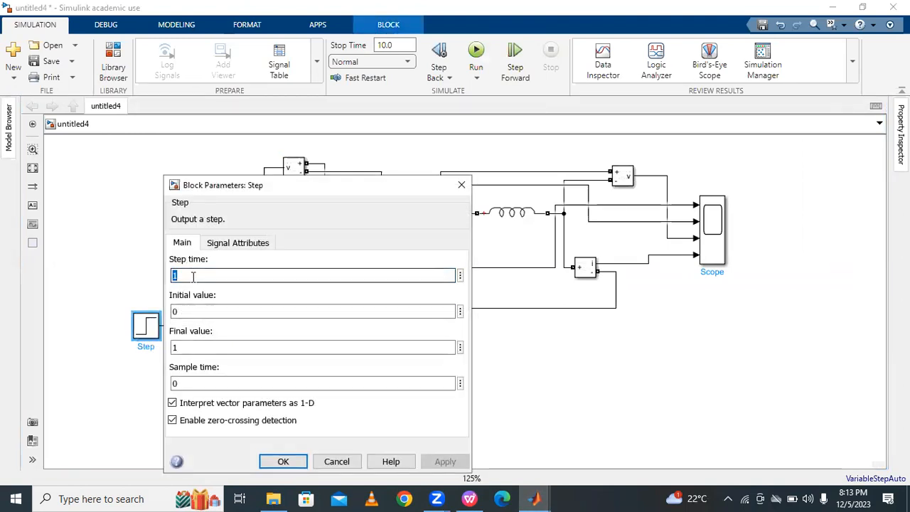
pyautogui.write('0')
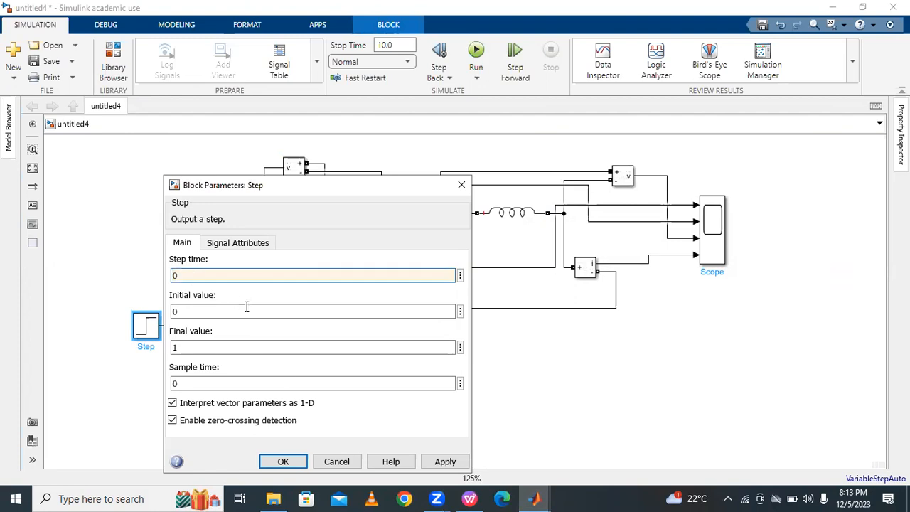
pyautogui.click(443, 461)
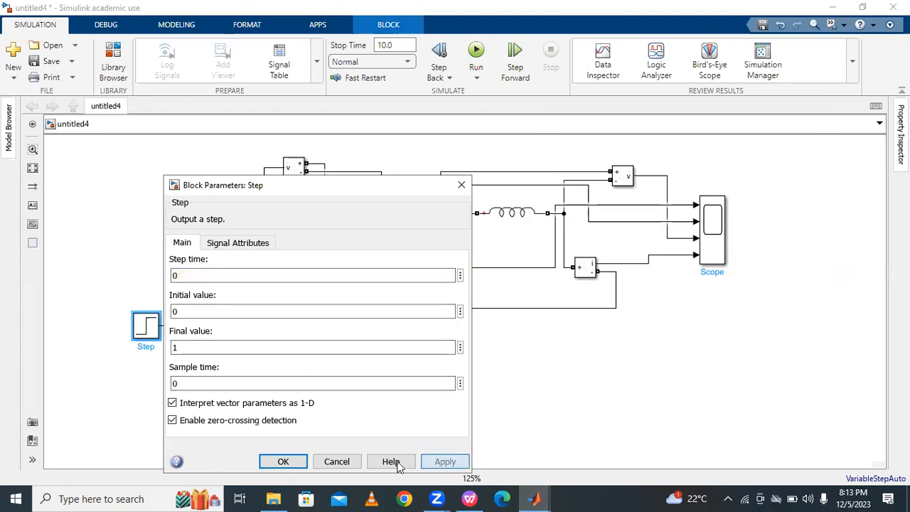
pyautogui.click(293, 462)
# Set the simulation stop time to 0.01, try running the model, and close the diagnostics
pyautogui.click(402, 47)
pyautogui.write('0')
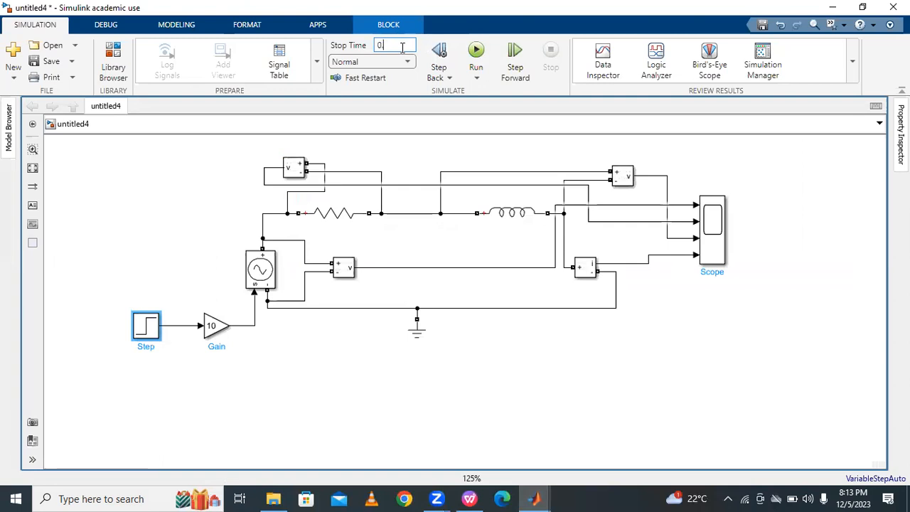
pyautogui.click(477, 56)
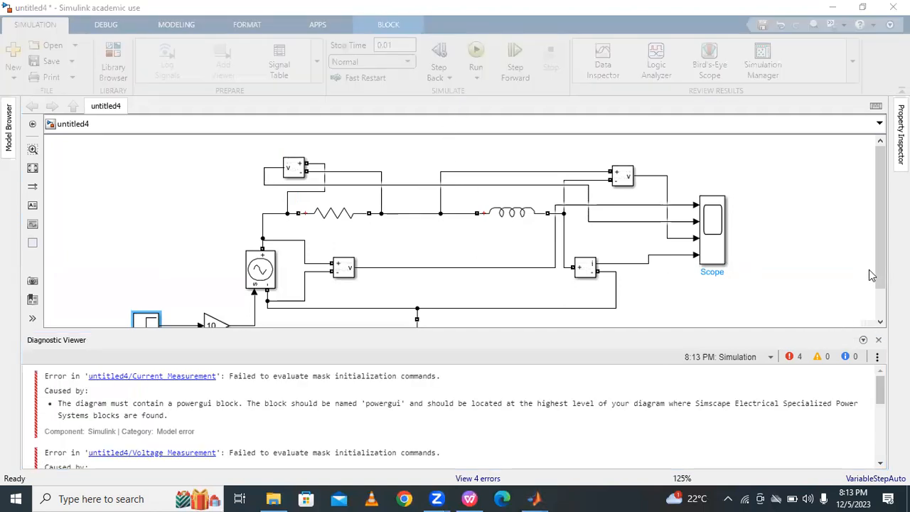
pyautogui.click(877, 340)
# Add a powergui block from Specialized Power Systems to the empty area above the Step block
pyautogui.click(125, 183)
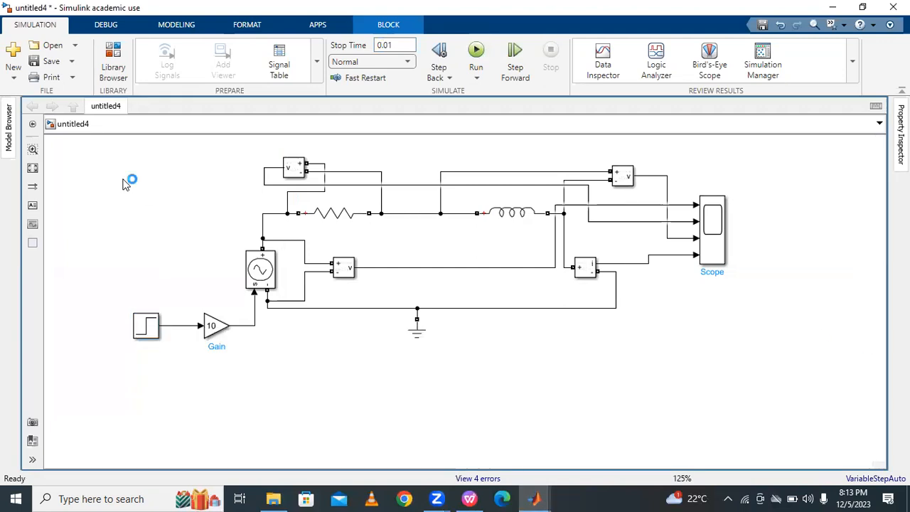
pyautogui.write('power')
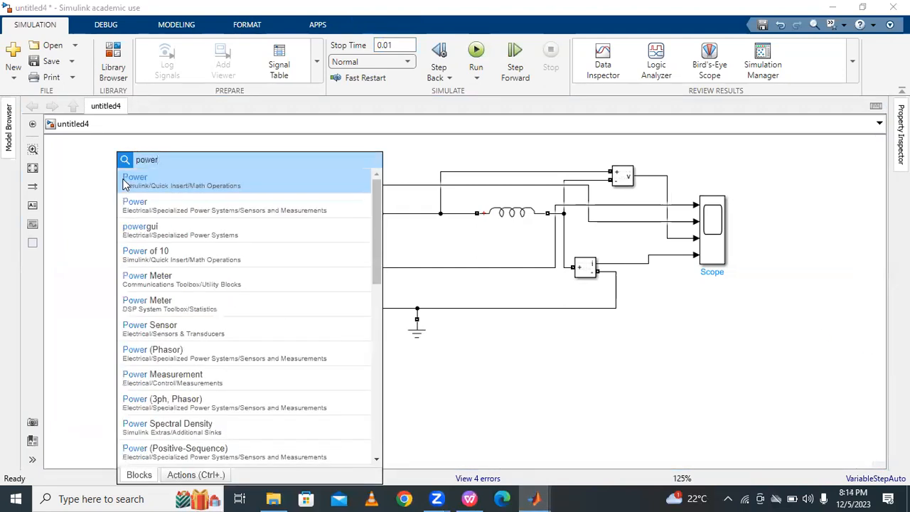
pyautogui.click(155, 234)
pyautogui.moveTo(134, 190); pyautogui.dragTo(174, 222)
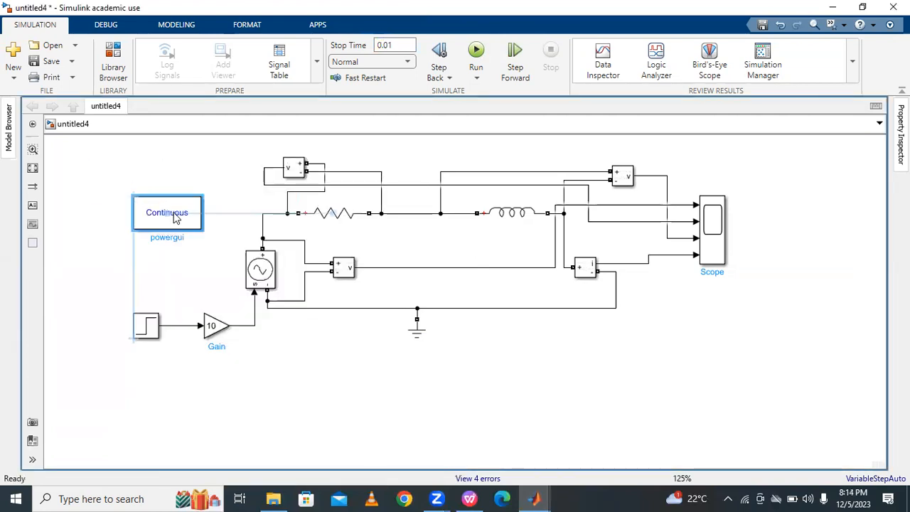
# Run the simulation and open the Scope's display maximized
pyautogui.click(475, 53)
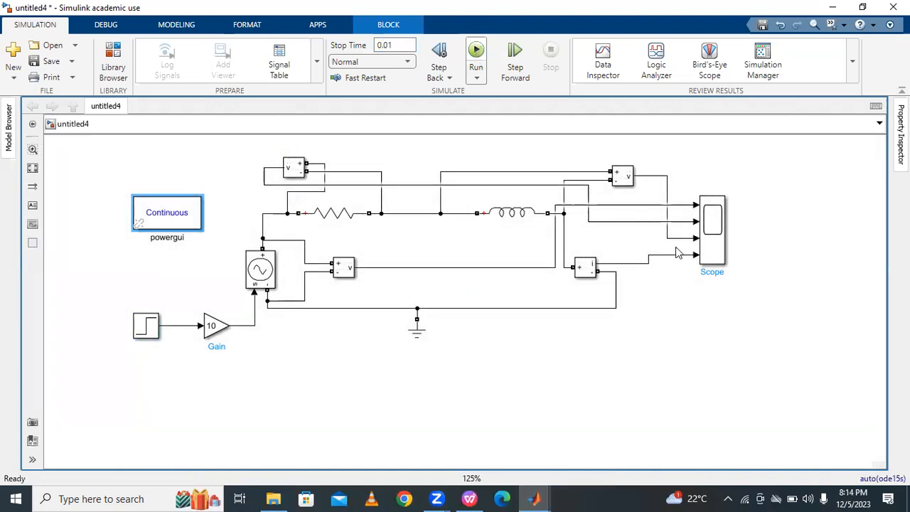
pyautogui.doubleClick(710, 227)
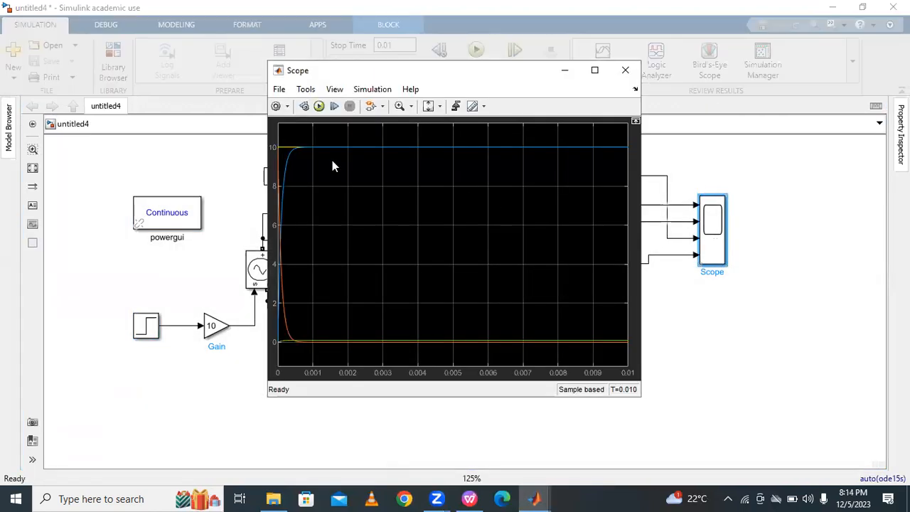
pyautogui.click(594, 70)
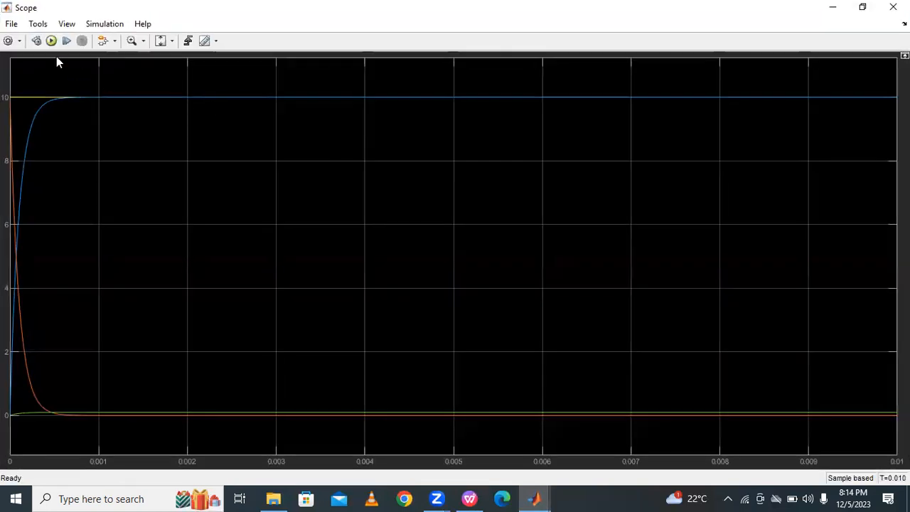
# Change the Scope's layout to four displays stacked in a single column
pyautogui.click(20, 41)
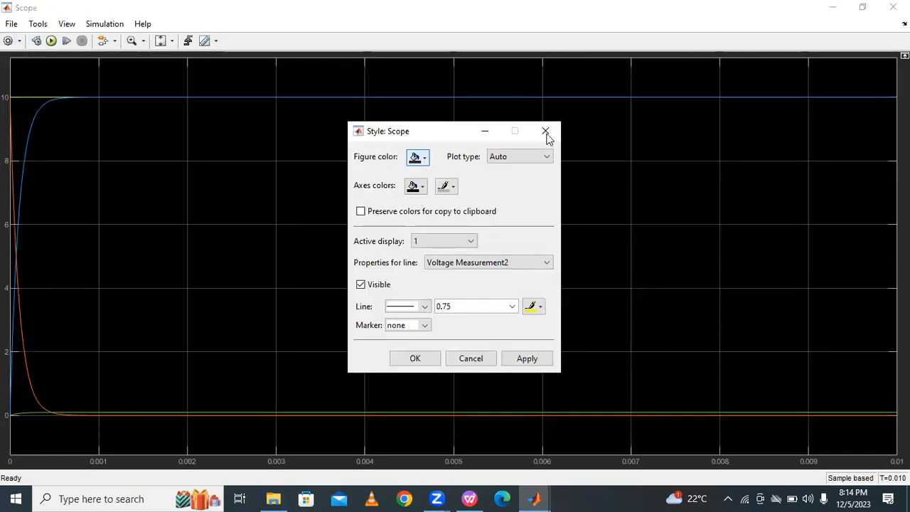
pyautogui.click(545, 131)
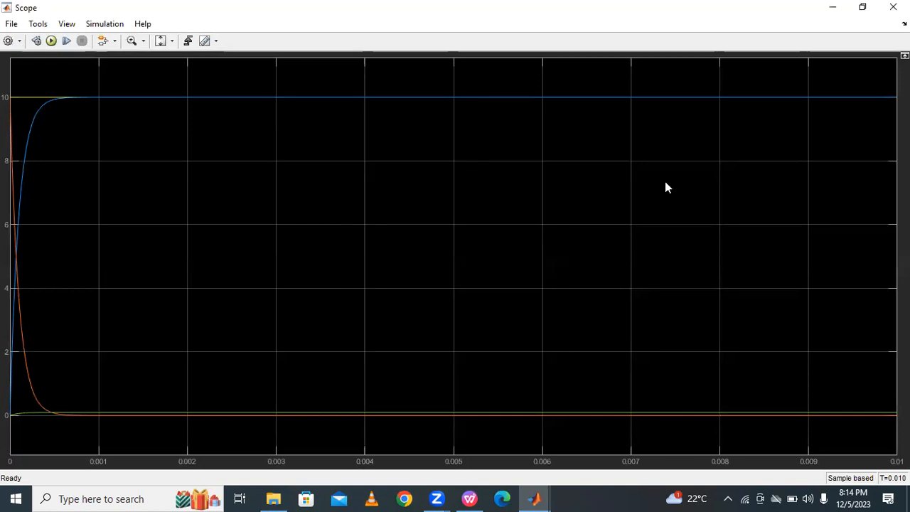
pyautogui.click(20, 41)
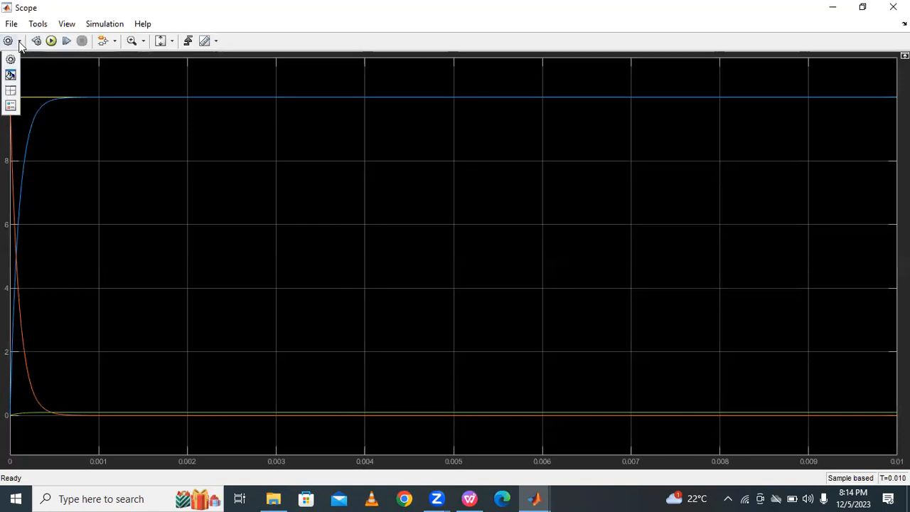
pyautogui.click(11, 91)
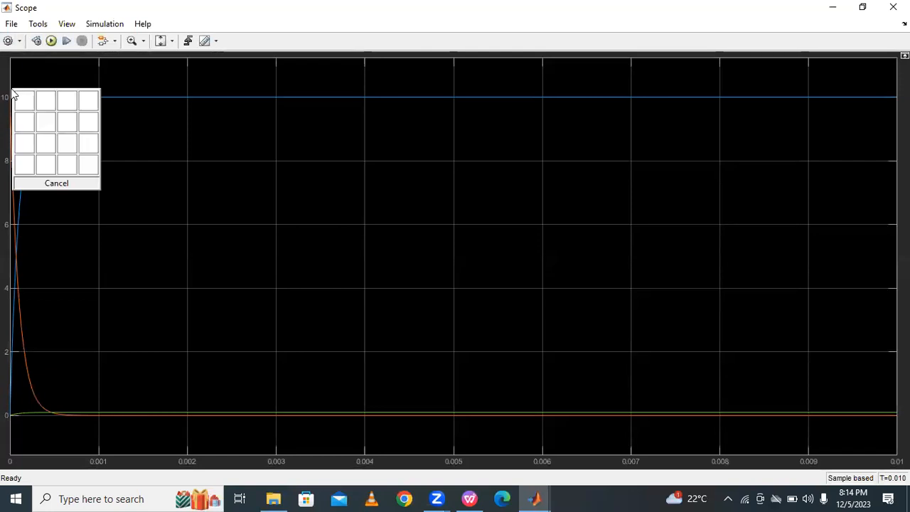
pyautogui.click(20, 165)
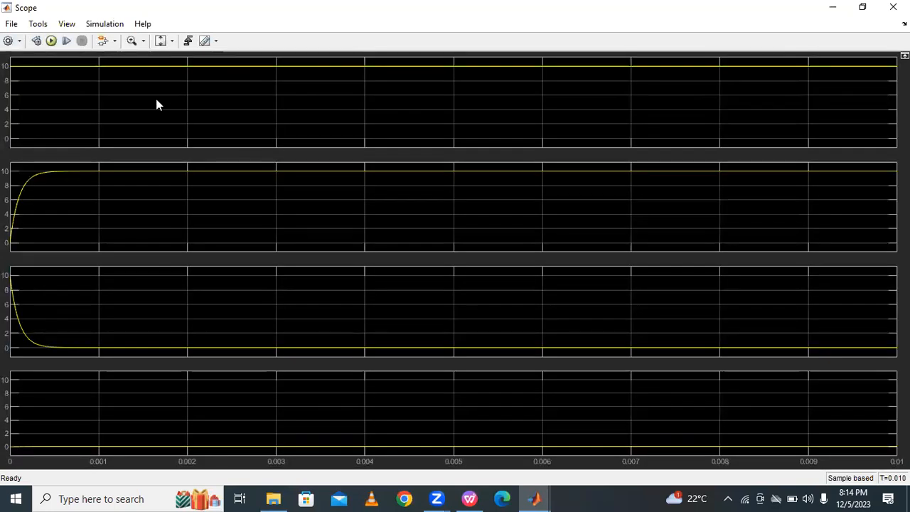
# Set the Scope's figure color and axes background to white, and its axes line color to black
pyautogui.click(18, 43)
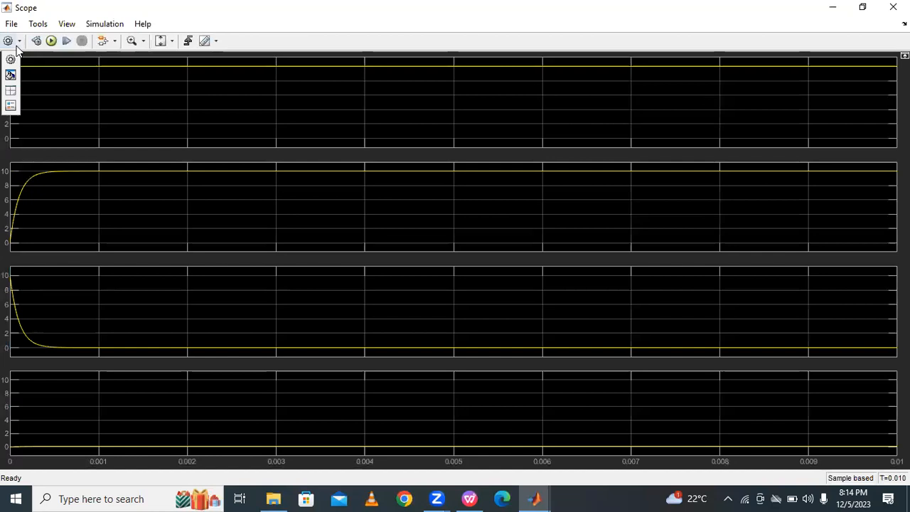
pyautogui.click(11, 75)
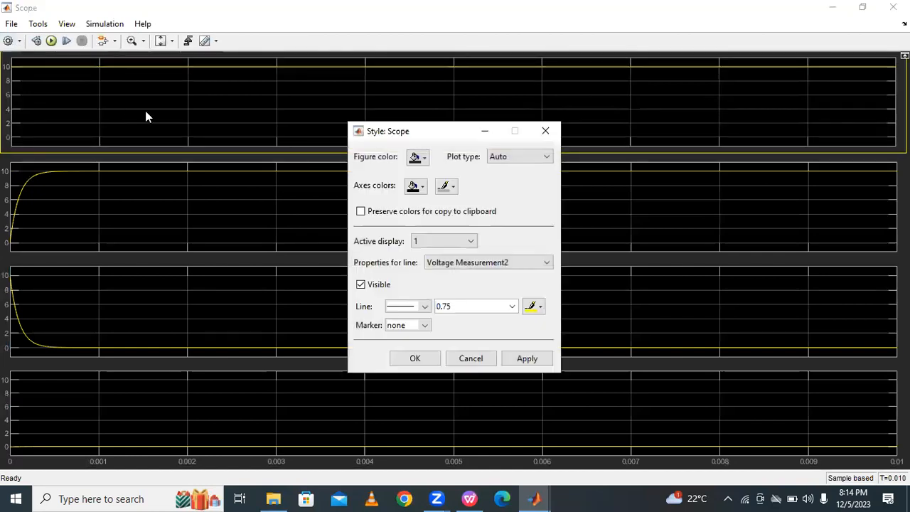
pyautogui.click(424, 159)
pyautogui.click(431, 177)
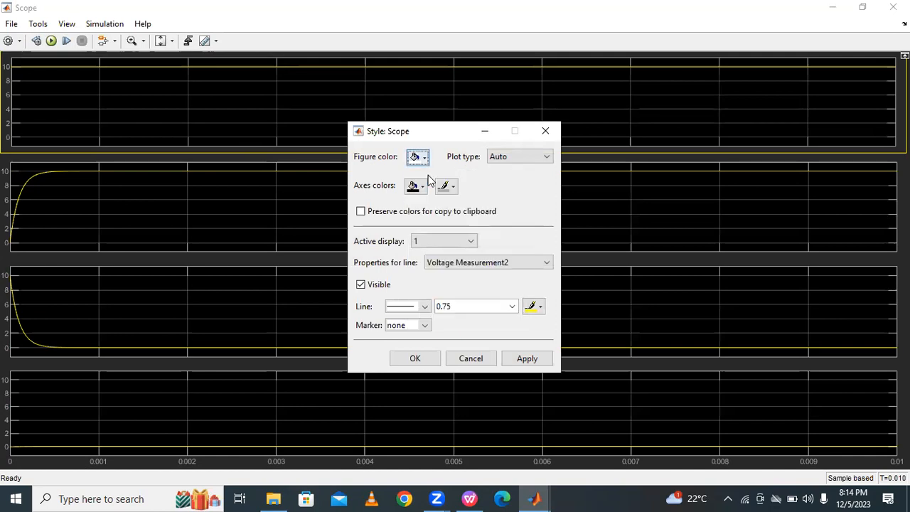
pyautogui.click(422, 188)
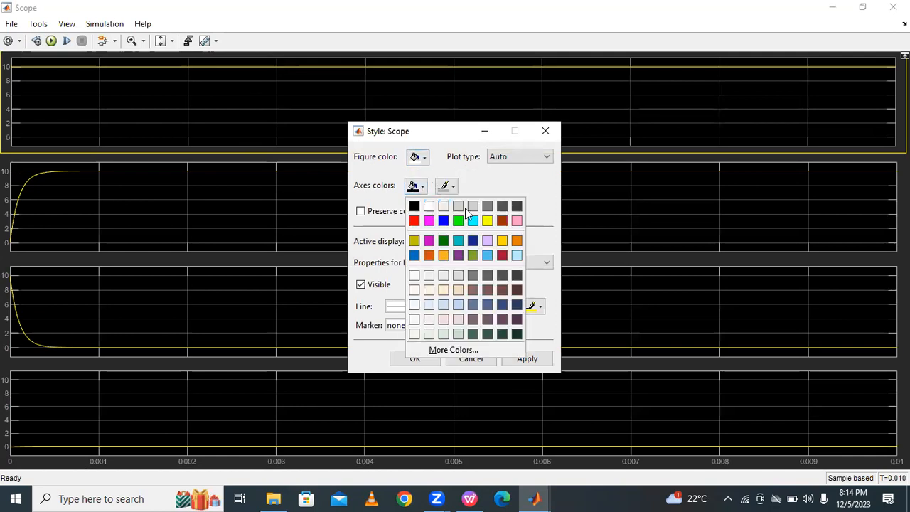
pyautogui.click(429, 206)
pyautogui.click(455, 190)
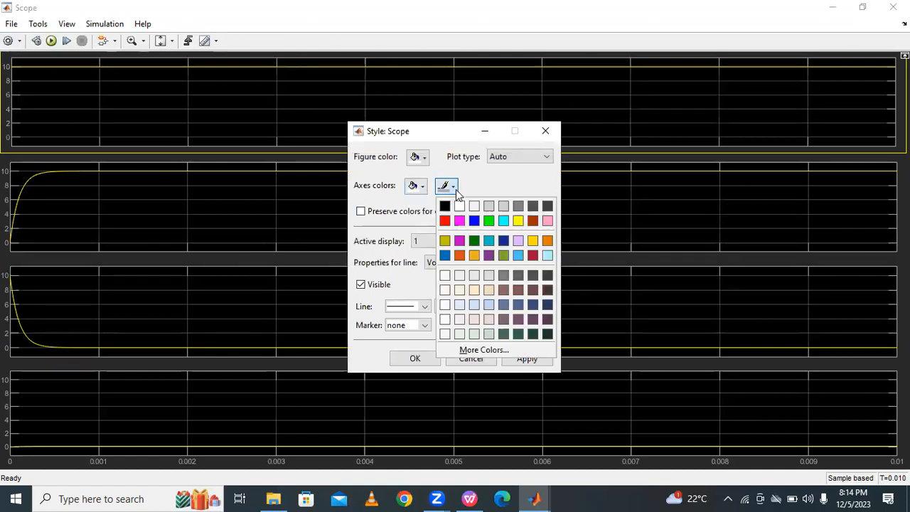
pyautogui.click(446, 206)
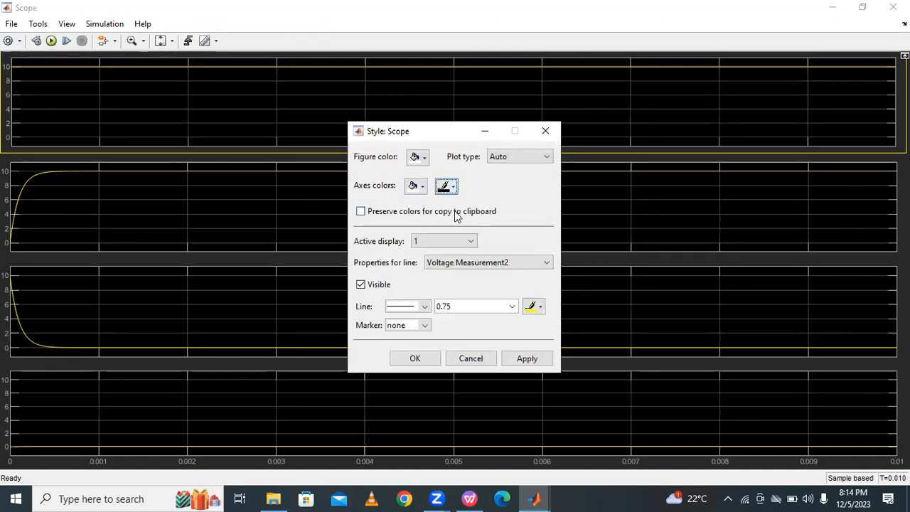
# Style the Voltage Measurement2 line in display 1 as red with a width of 2.0, and apply the style
pyautogui.click(465, 243)
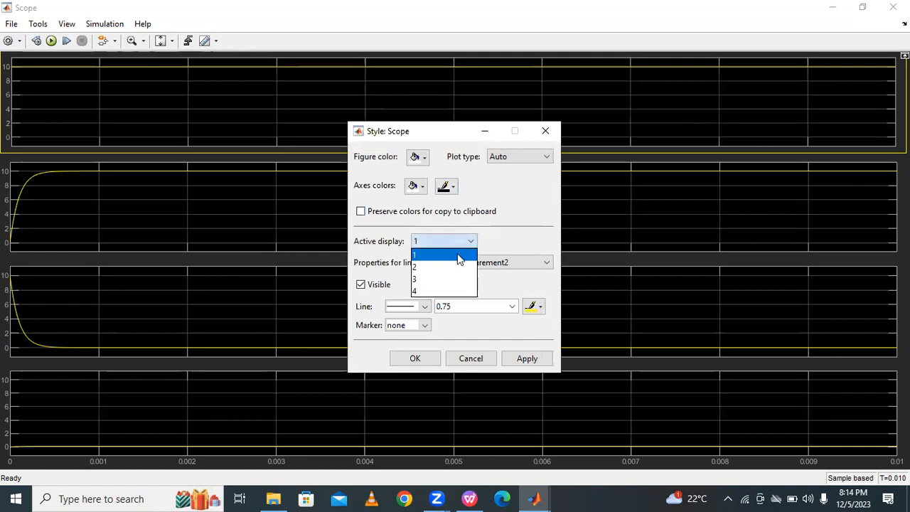
pyautogui.click(456, 244)
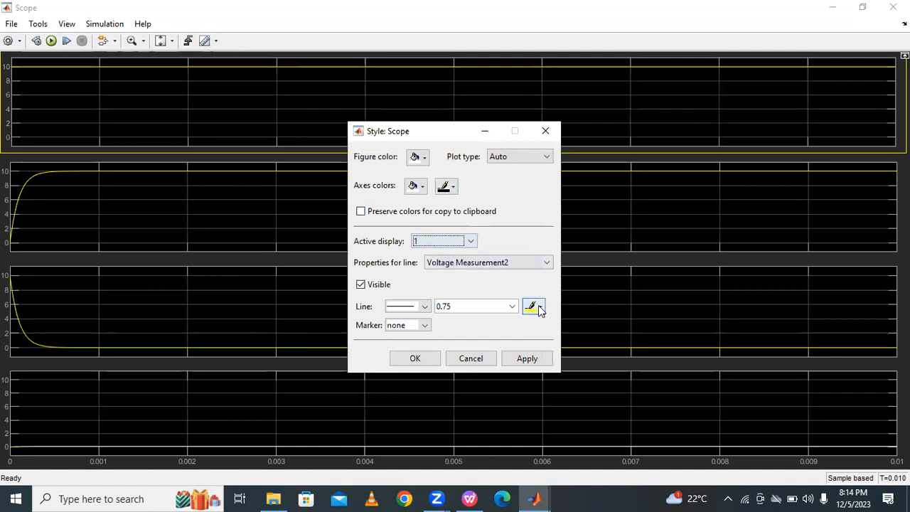
pyautogui.click(540, 308)
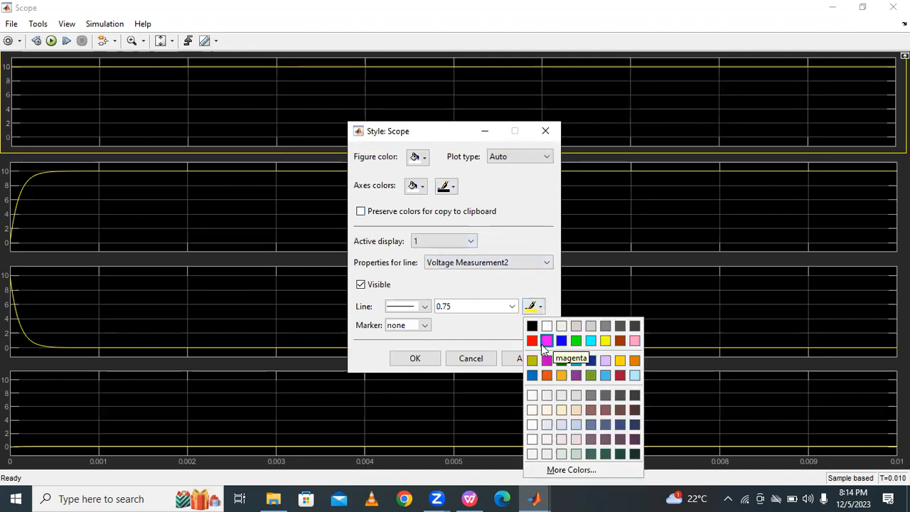
pyautogui.click(532, 341)
pyautogui.click(512, 306)
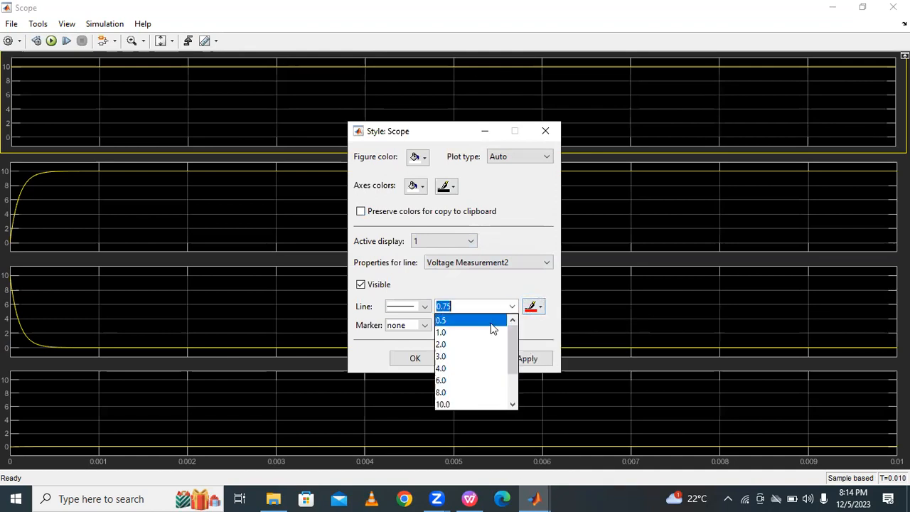
pyautogui.click(479, 347)
pyautogui.click(526, 360)
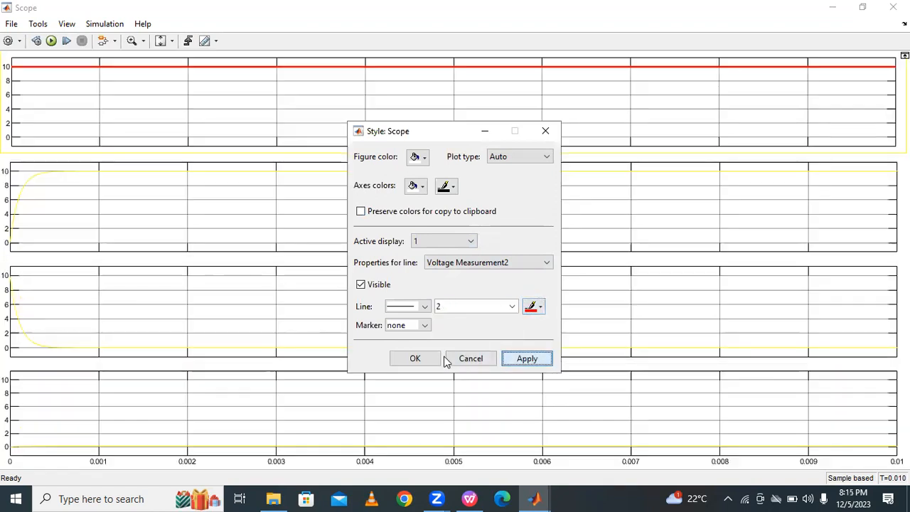
pyautogui.click(418, 358)
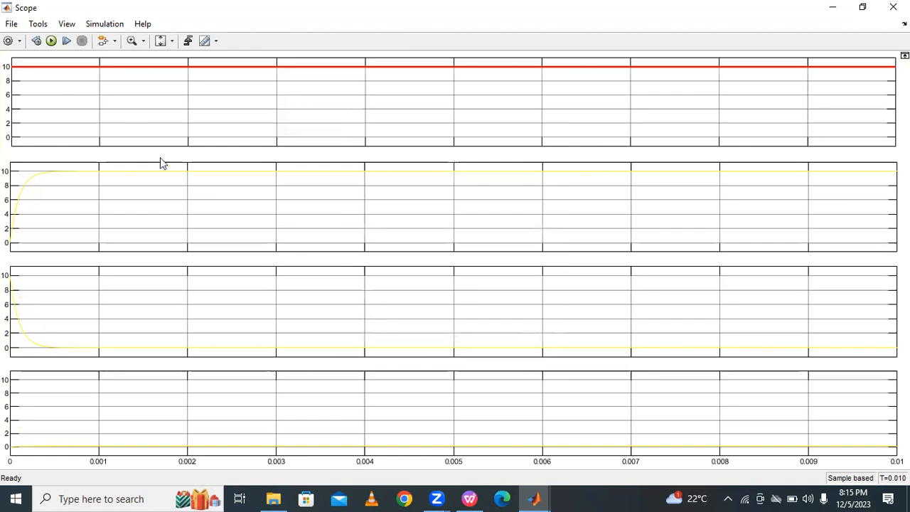
# Style display 2's Voltage Measurement1 line as magenta with a width of 3.0
pyautogui.click(19, 43)
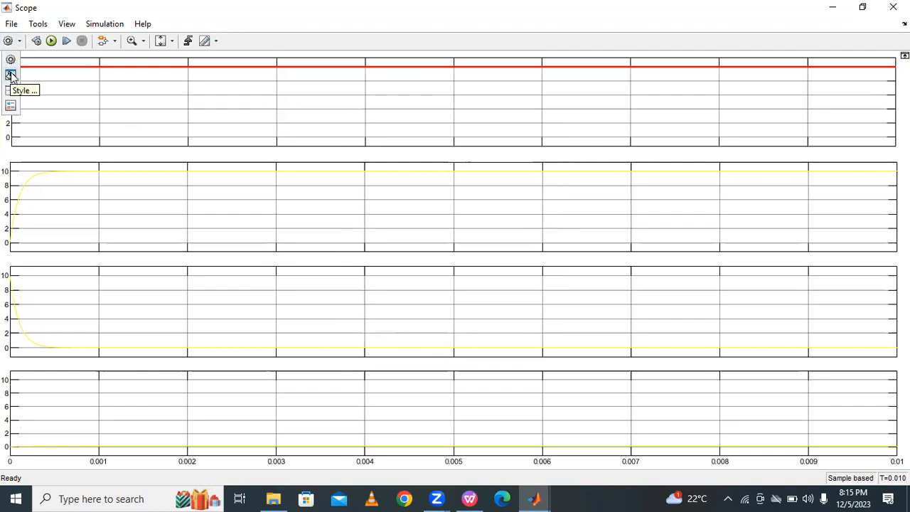
pyautogui.click(11, 75)
pyautogui.click(471, 242)
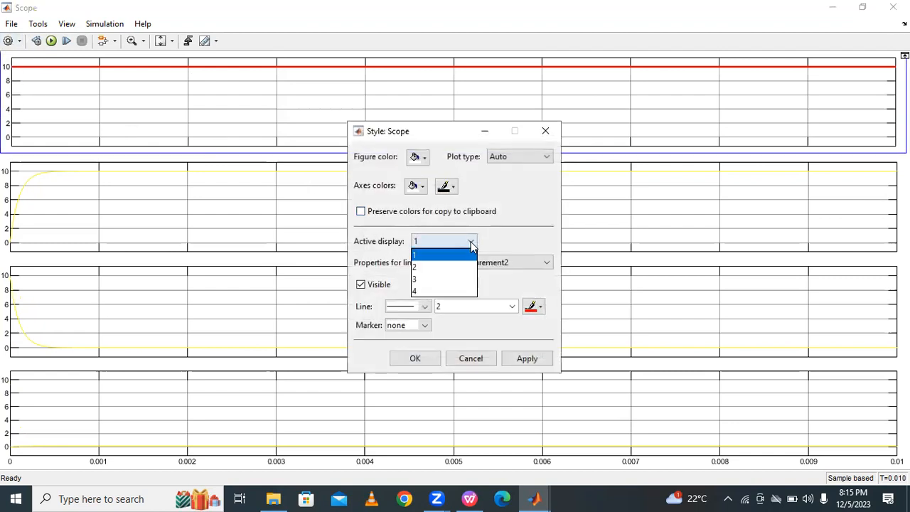
pyautogui.click(454, 266)
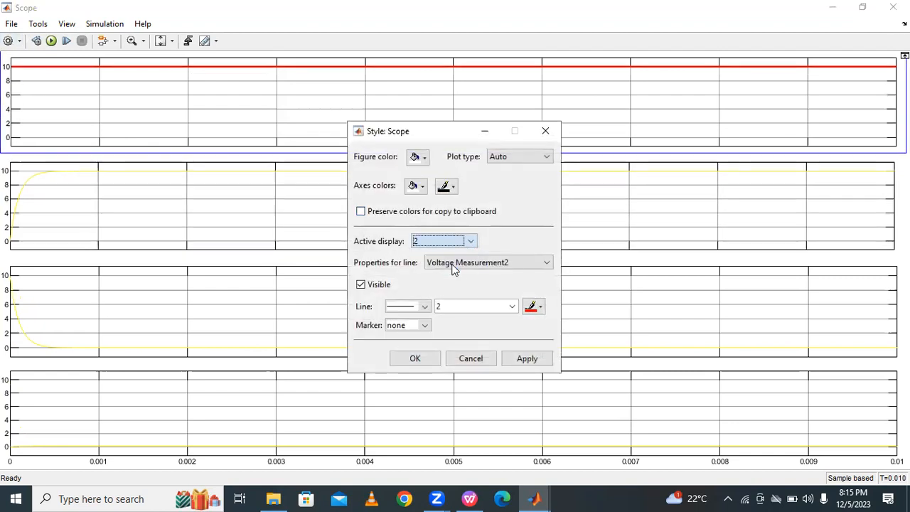
pyautogui.click(543, 311)
pyautogui.click(545, 342)
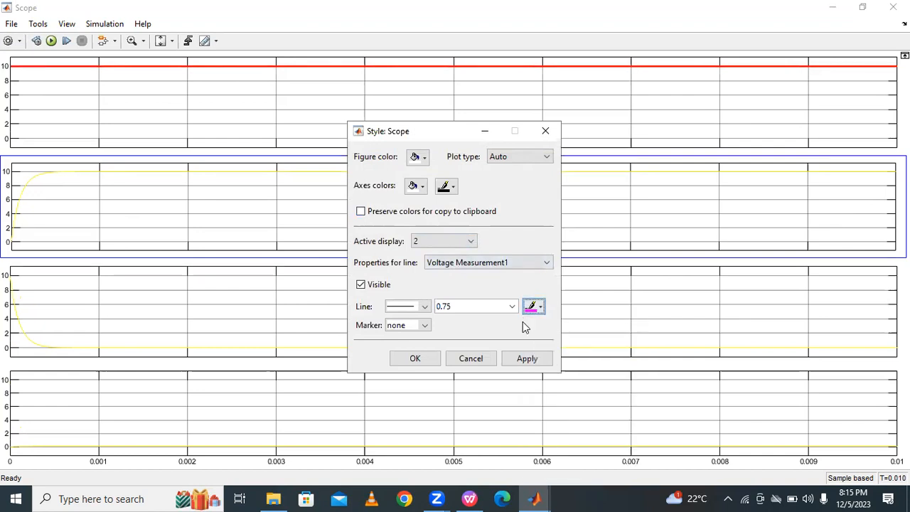
pyautogui.click(512, 308)
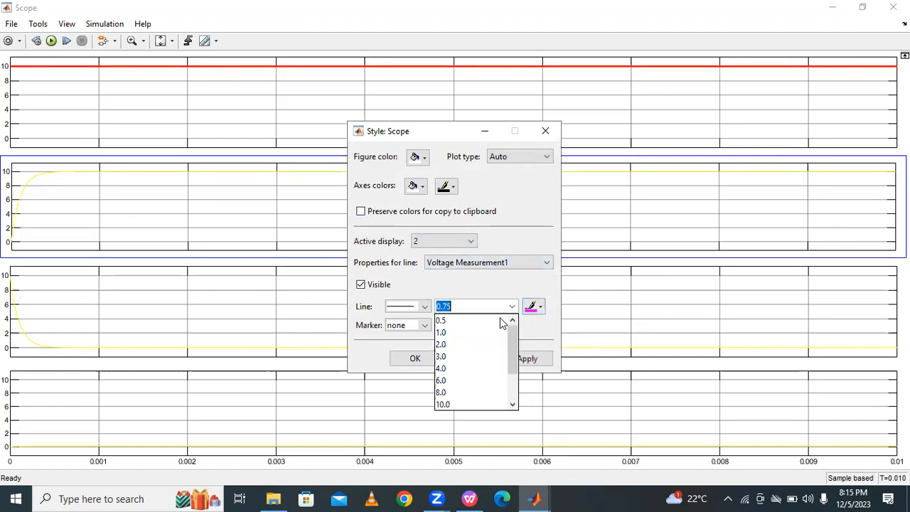
pyautogui.click(477, 357)
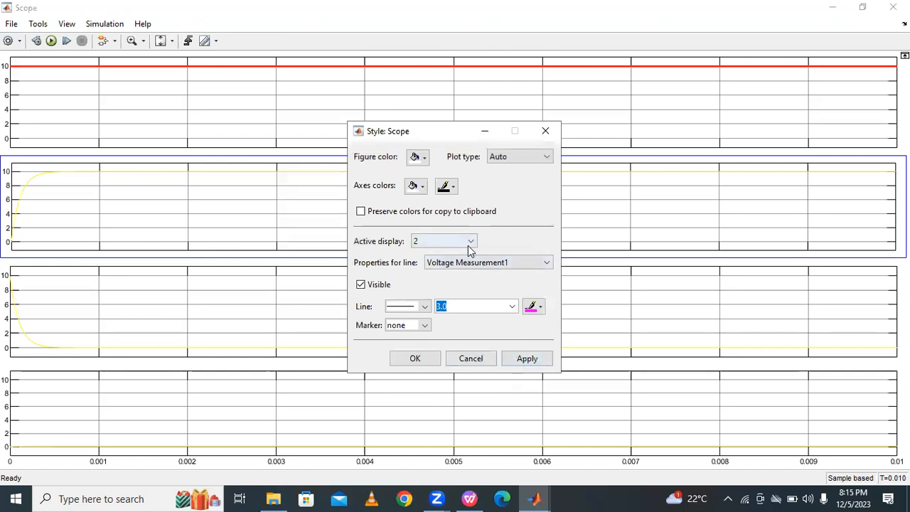
pyautogui.click(527, 358)
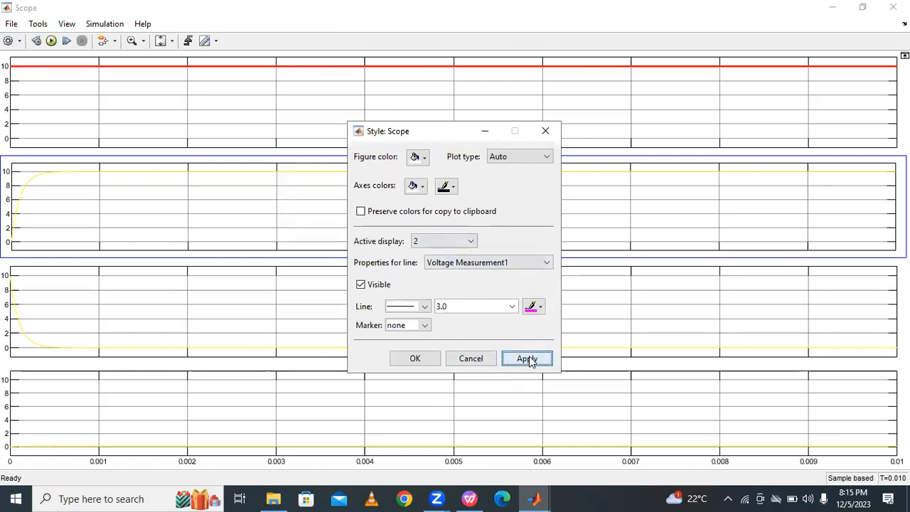
# Style display 3's Voltage Measurement line as green with a width of 3.0
pyautogui.click(472, 243)
pyautogui.click(468, 276)
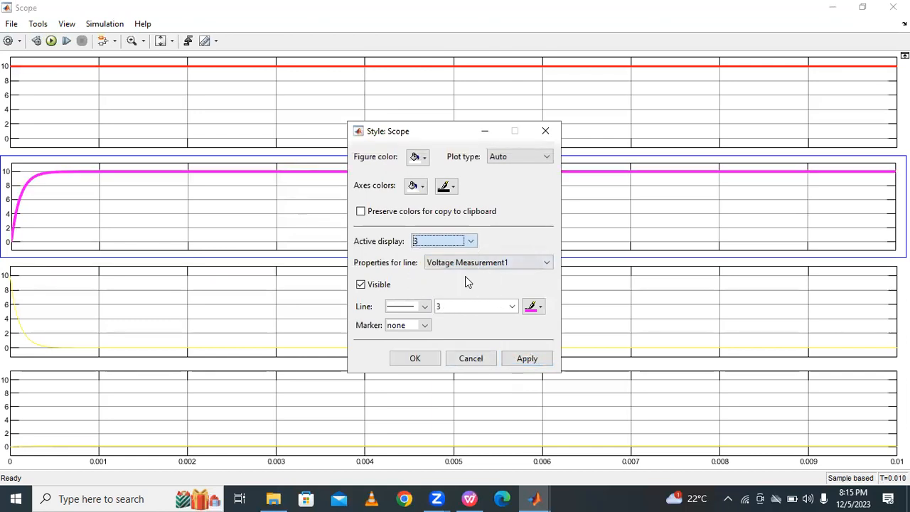
pyautogui.click(531, 306)
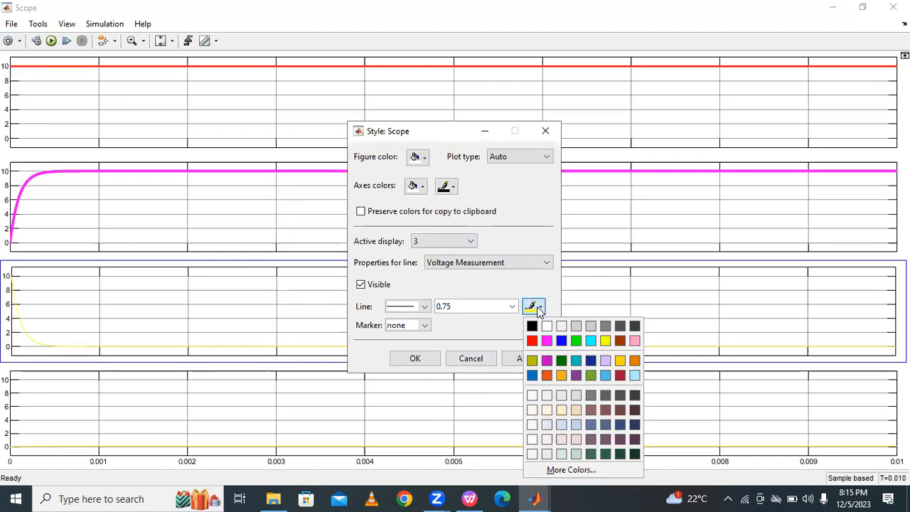
pyautogui.click(576, 342)
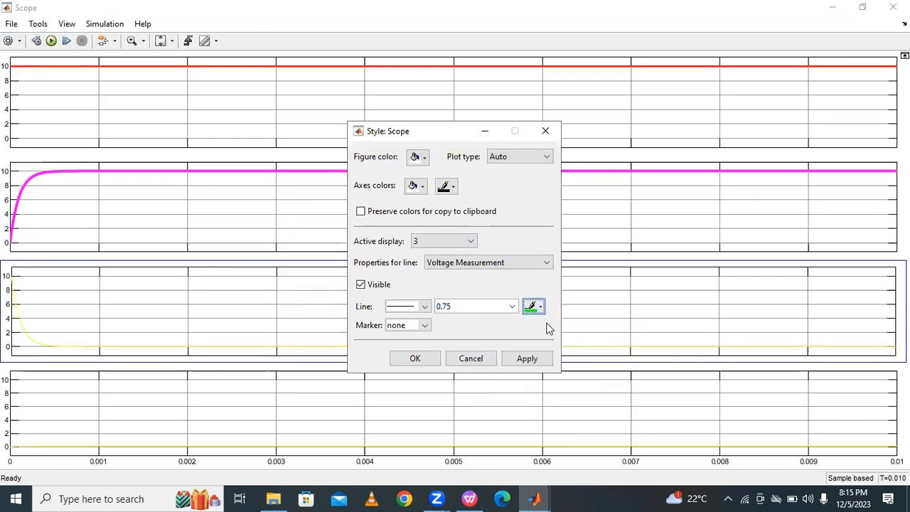
pyautogui.click(512, 306)
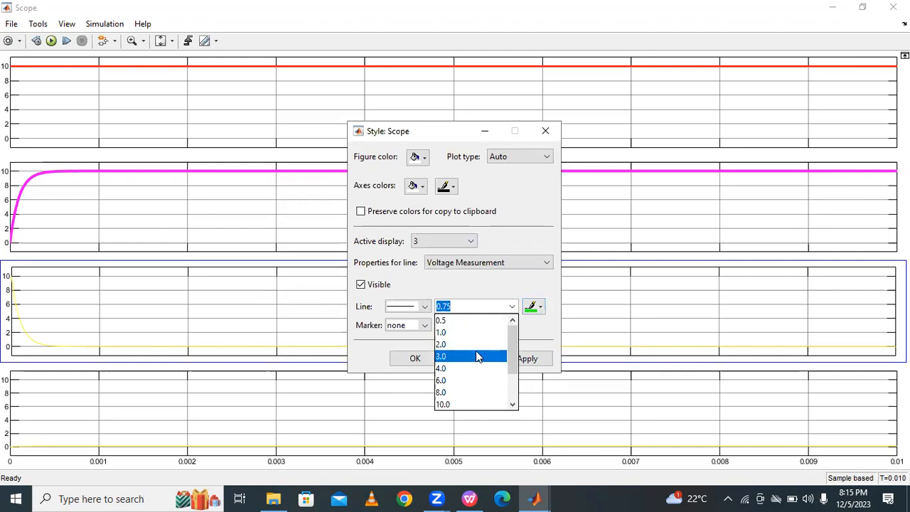
pyautogui.click(477, 352)
pyautogui.click(520, 359)
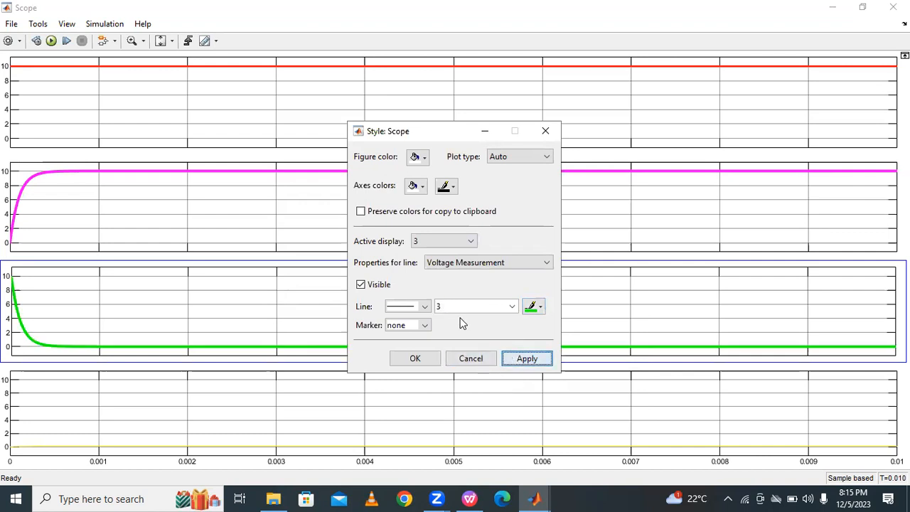
# Style display 4's Current Measurement line as blue with a width of 3.0, and close the style settings
pyautogui.click(467, 243)
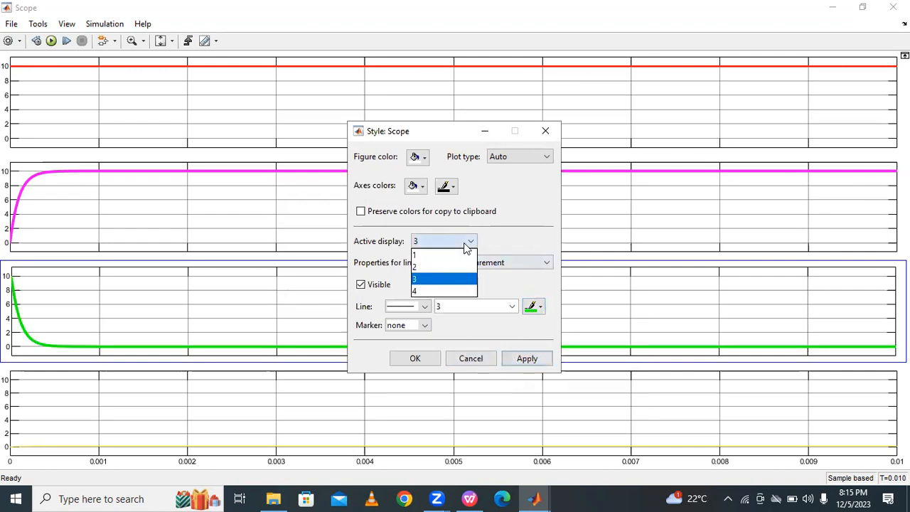
pyautogui.click(462, 290)
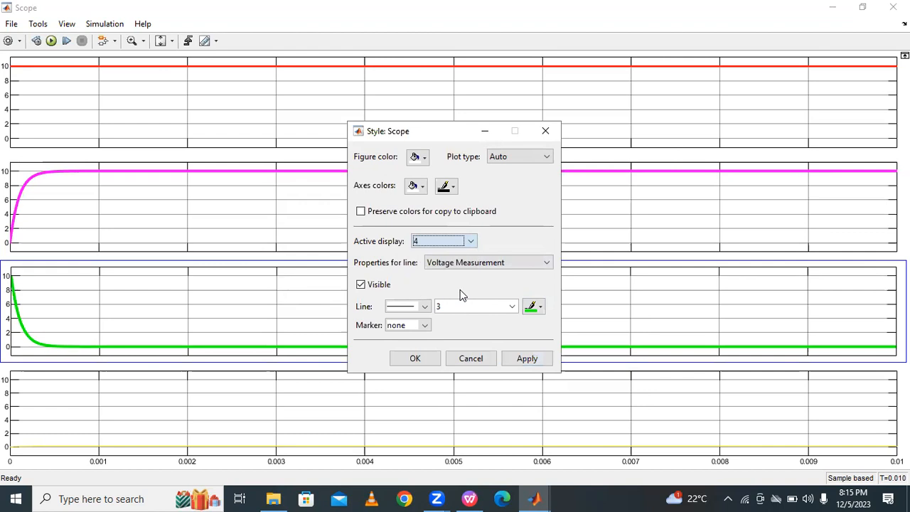
pyautogui.click(510, 306)
pyautogui.click(478, 354)
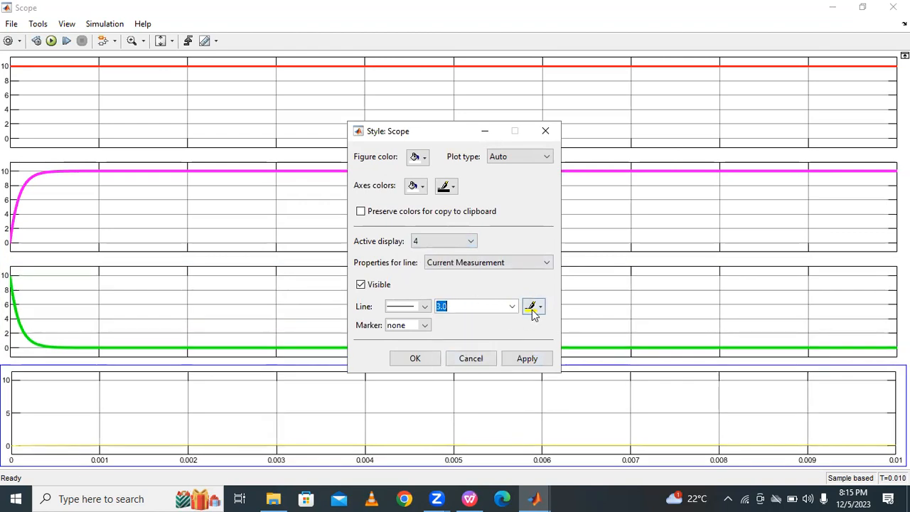
pyautogui.click(539, 308)
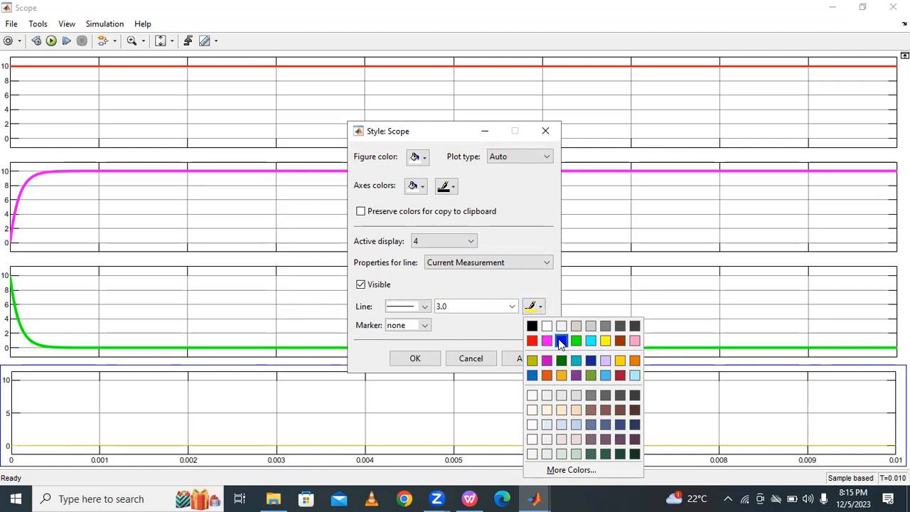
pyautogui.click(561, 341)
pyautogui.click(528, 359)
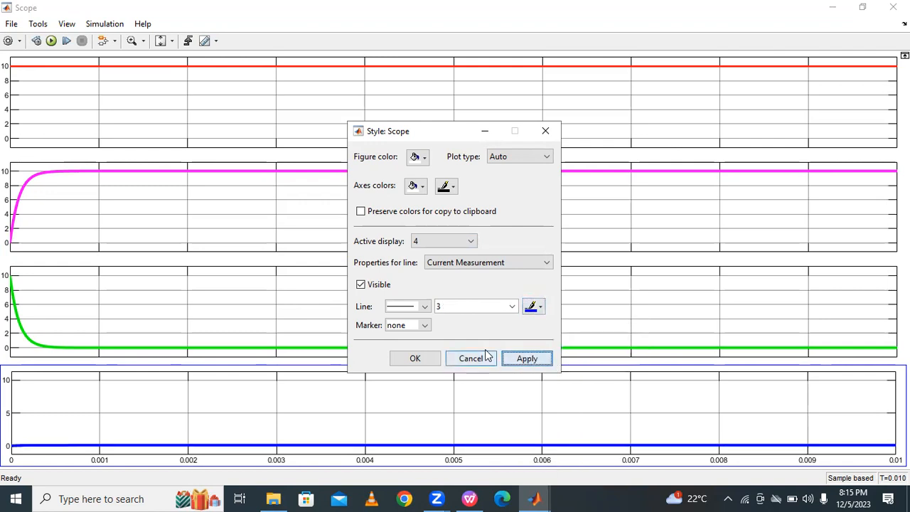
pyautogui.click(427, 362)
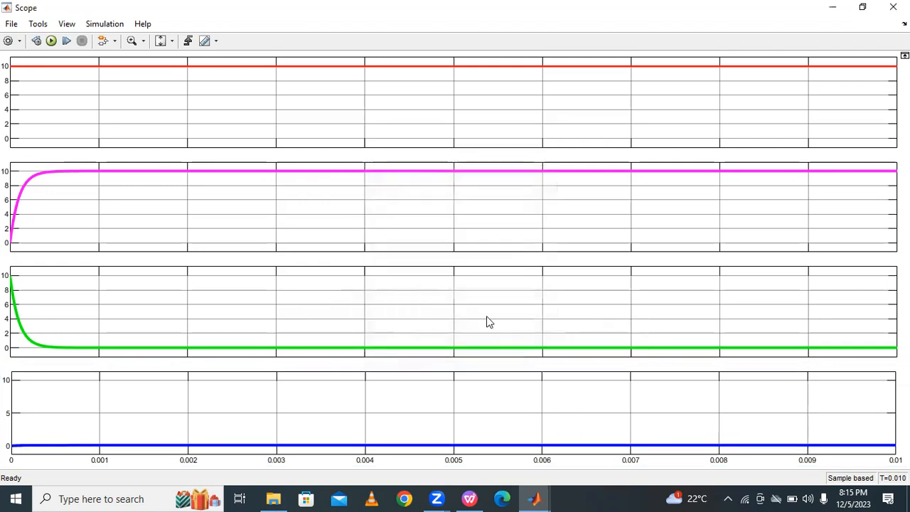
# Scale the Scope's axes to fit the signals, and restore and shrink its window to sit beside the source side of the circuit
pyautogui.click(160, 41)
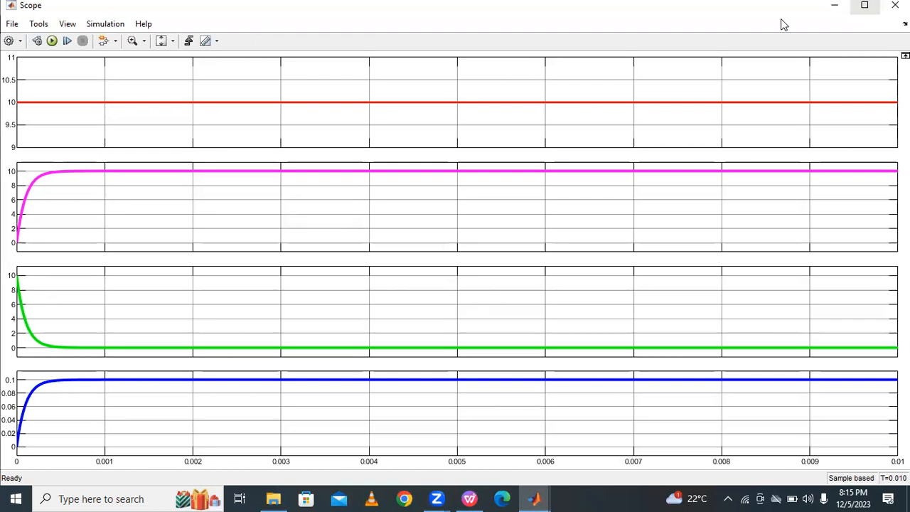
pyautogui.click(863, 7)
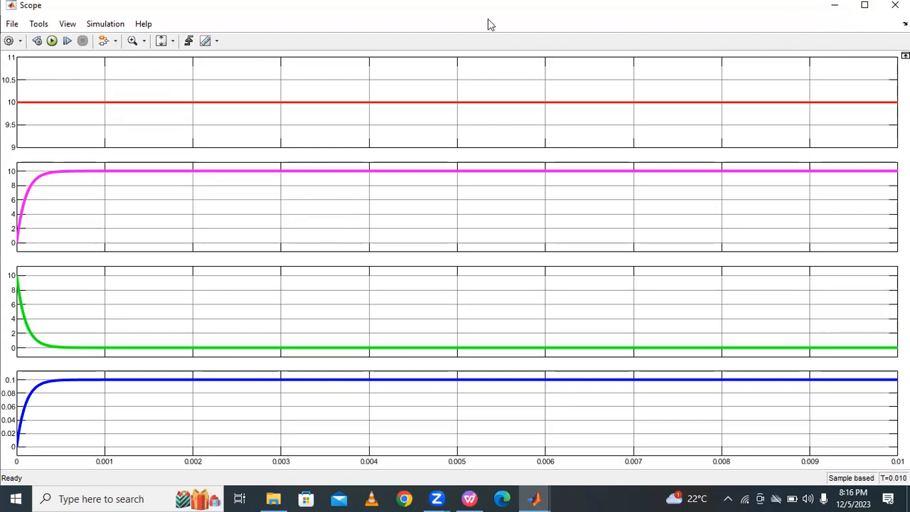
pyautogui.moveTo(487, 18); pyautogui.dragTo(490, 52)
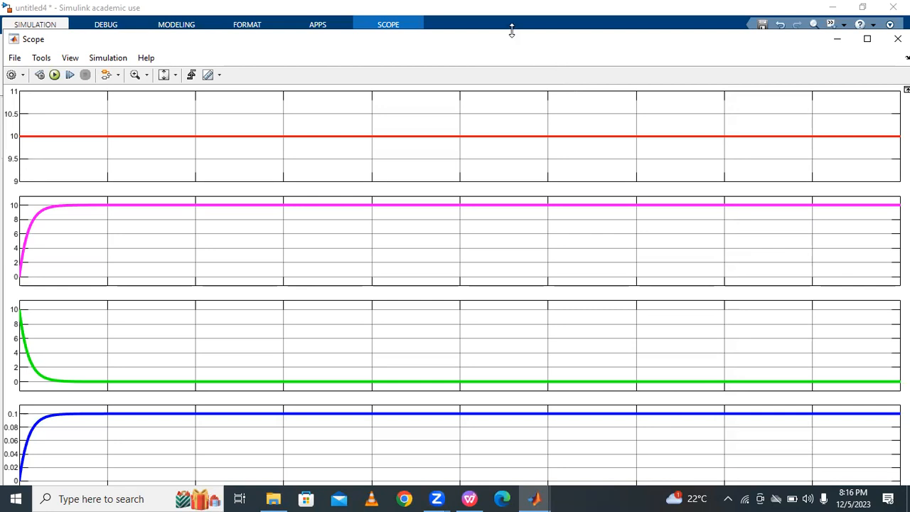
pyautogui.moveTo(512, 31); pyautogui.dragTo(287, 121)
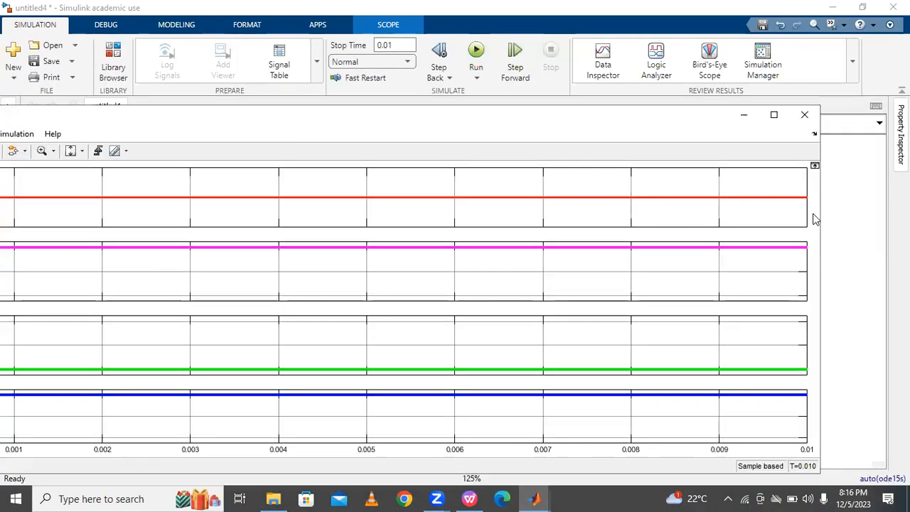
pyautogui.moveTo(822, 211); pyautogui.dragTo(283, 210)
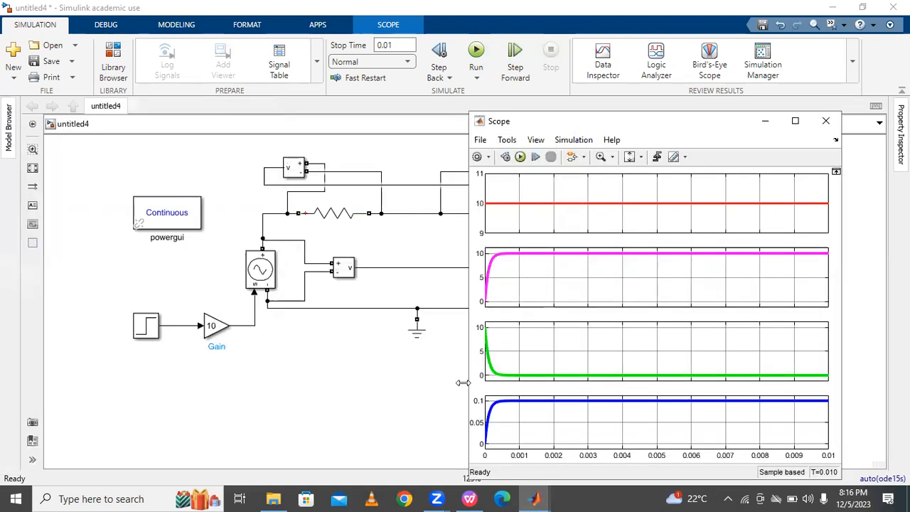
# Switch to the lab manual in WPS PDF, overlay the Scope, and compare its curves with the Case 1 current and voltage plots
pyautogui.click(469, 498)
pyautogui.scroll(-3, 367, 317)
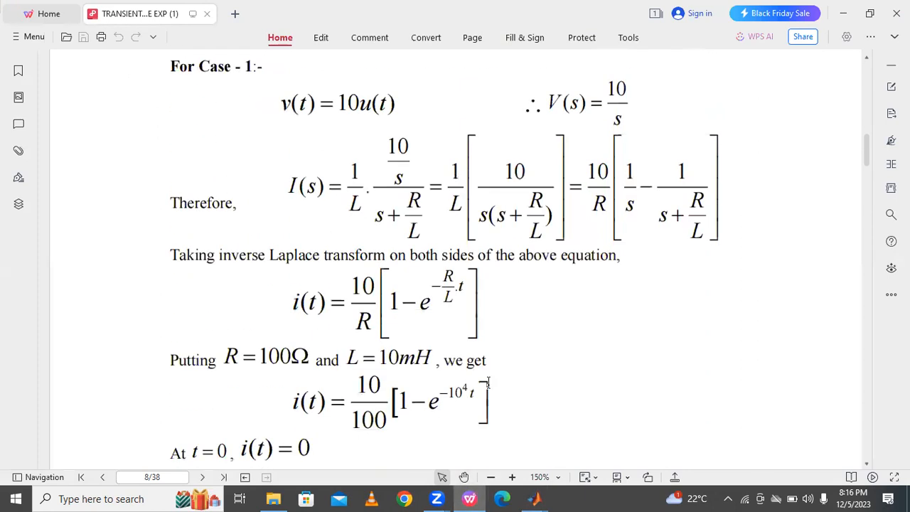
pyautogui.moveTo(534, 498)
pyautogui.click(747, 434)
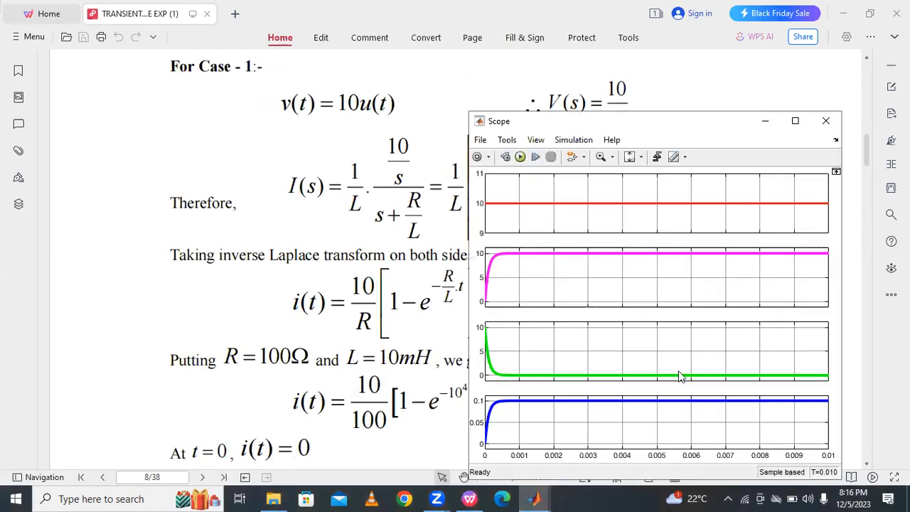
pyautogui.scroll(-8, 369, 275)
pyautogui.scroll(-8, 369, 275)
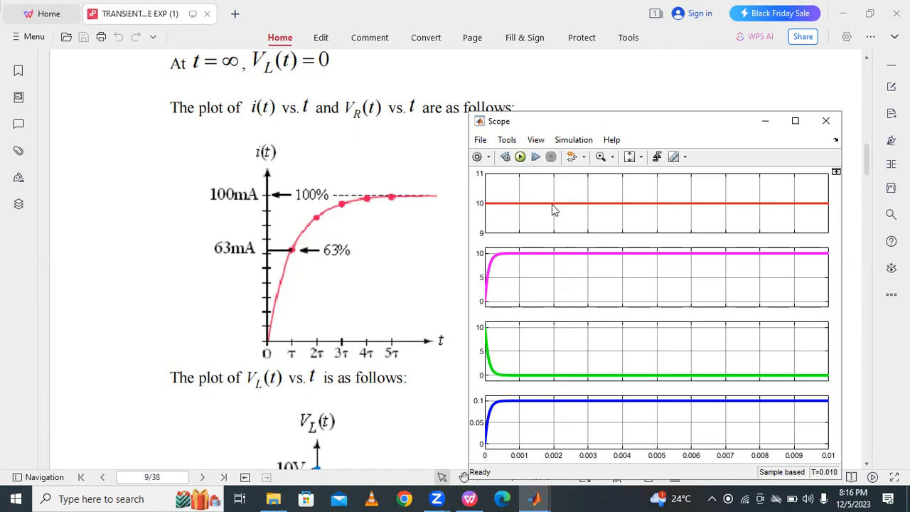
pyautogui.click(729, 227)
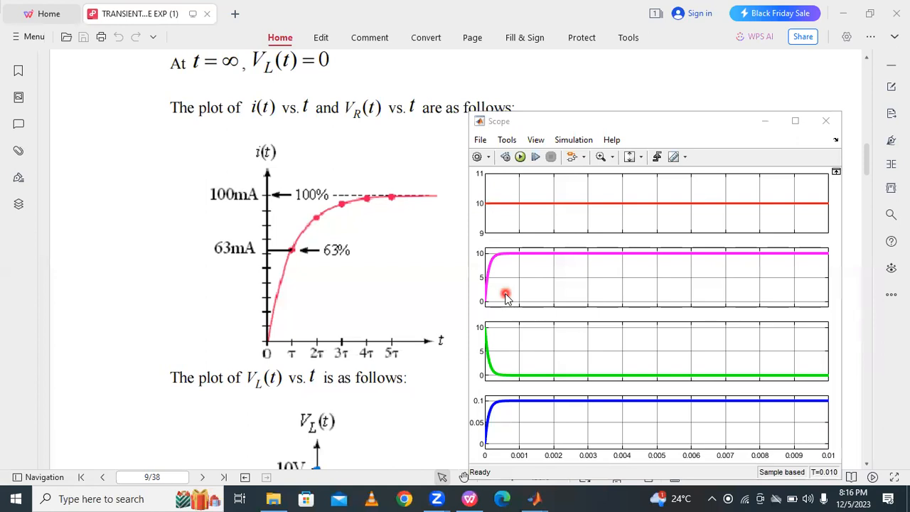
pyautogui.click(647, 125)
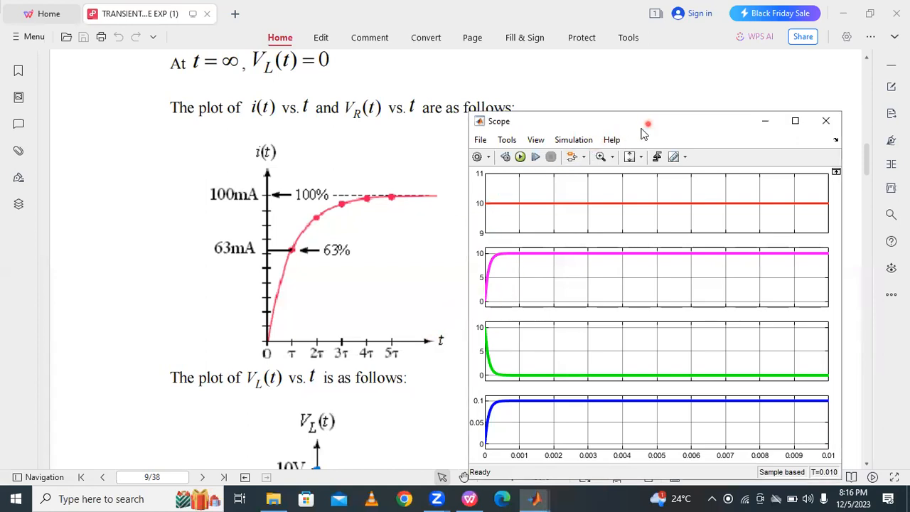
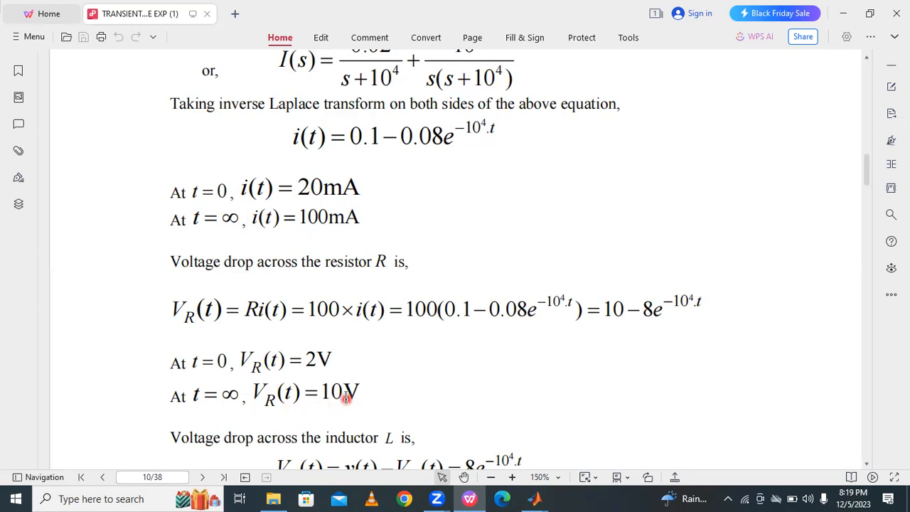
# Review the manual's Case 2 resistor and inductor voltage results, and return to the Example 2 conditions
pyautogui.scroll(-3, 308, 404)
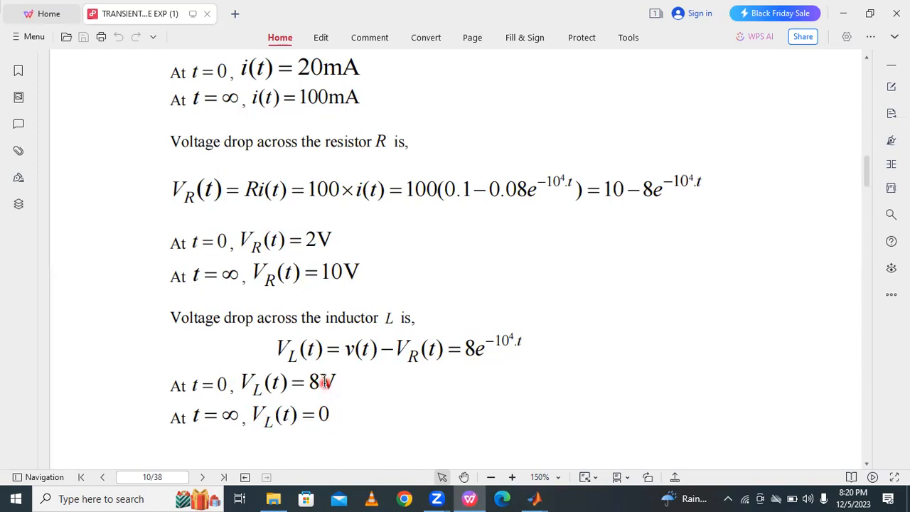
pyautogui.scroll(-5, 324, 384)
pyautogui.scroll(-3, 325, 386)
pyautogui.scroll(6, 325, 384)
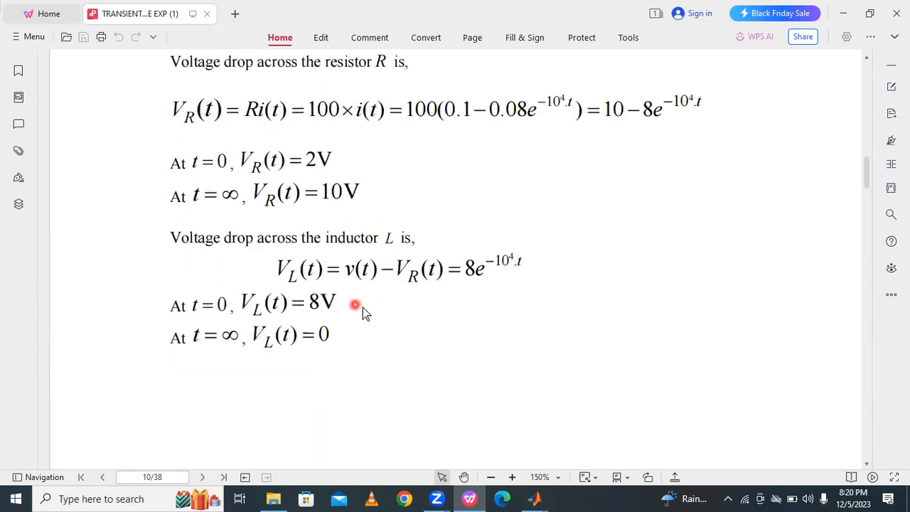
pyautogui.scroll(10, 455, 346)
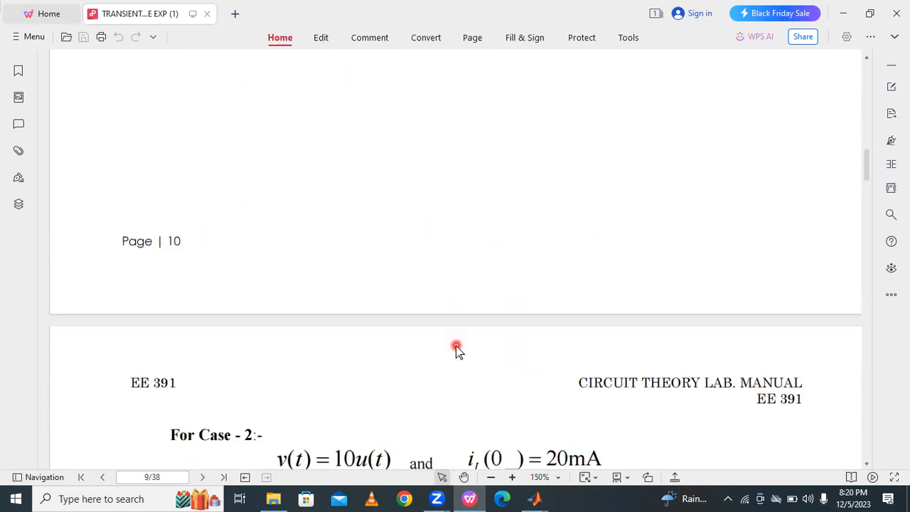
pyautogui.scroll(10, 456, 345)
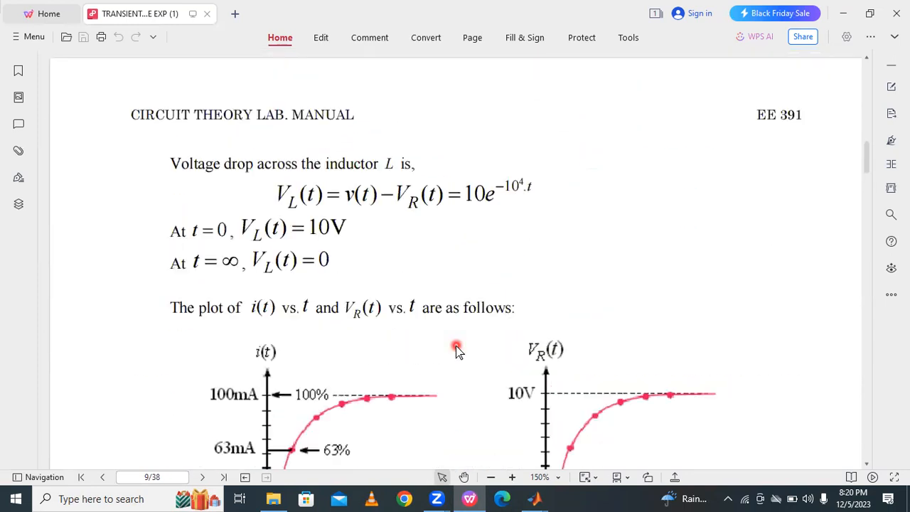
pyautogui.scroll(10, 456, 345)
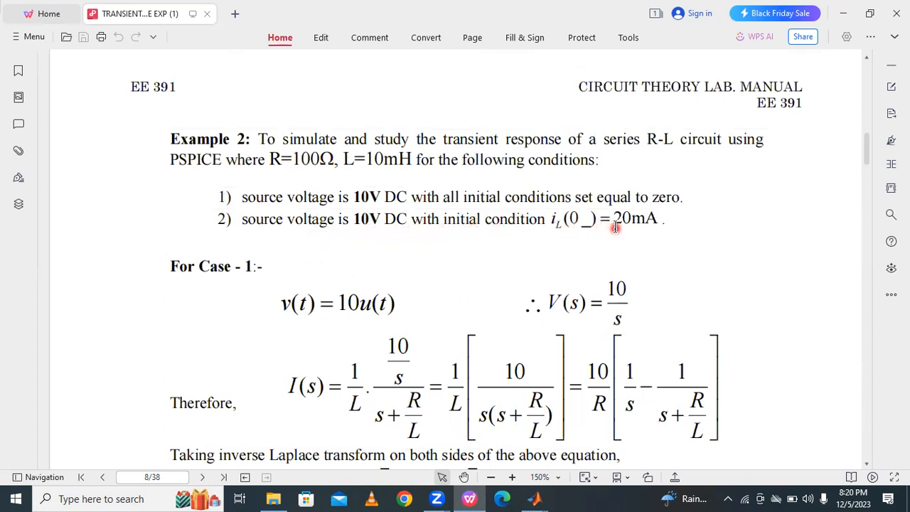
# Switch to the untitled4 Simulink model and give the inductor an initial current of 20e-3 A
pyautogui.moveTo(535, 499)
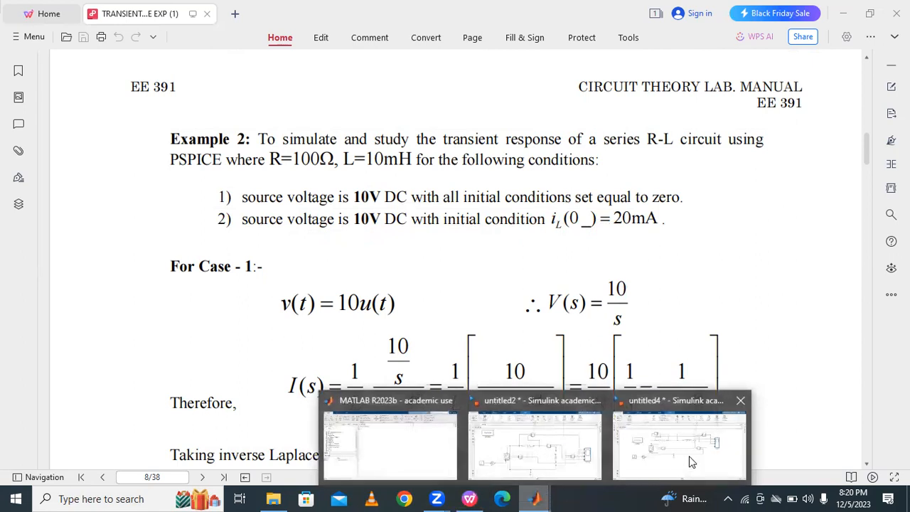
pyautogui.click(689, 456)
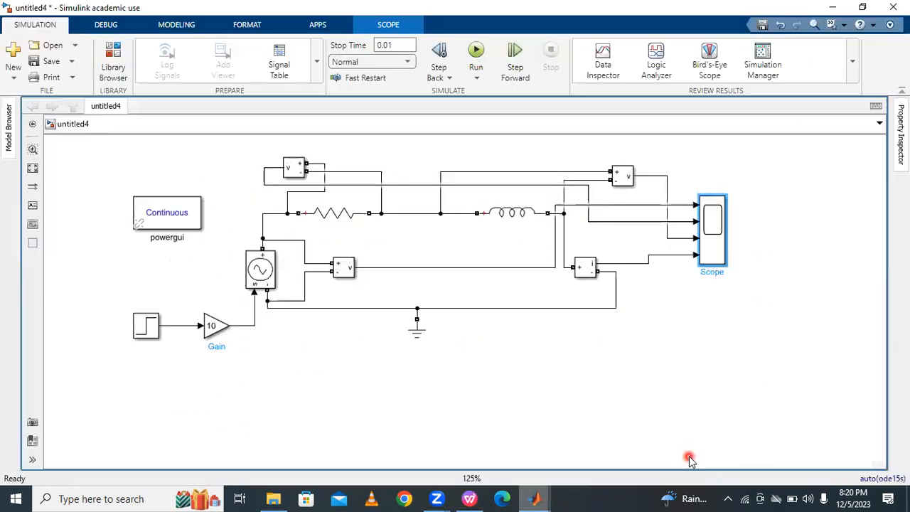
pyautogui.click(509, 214)
pyautogui.doubleClick(509, 215)
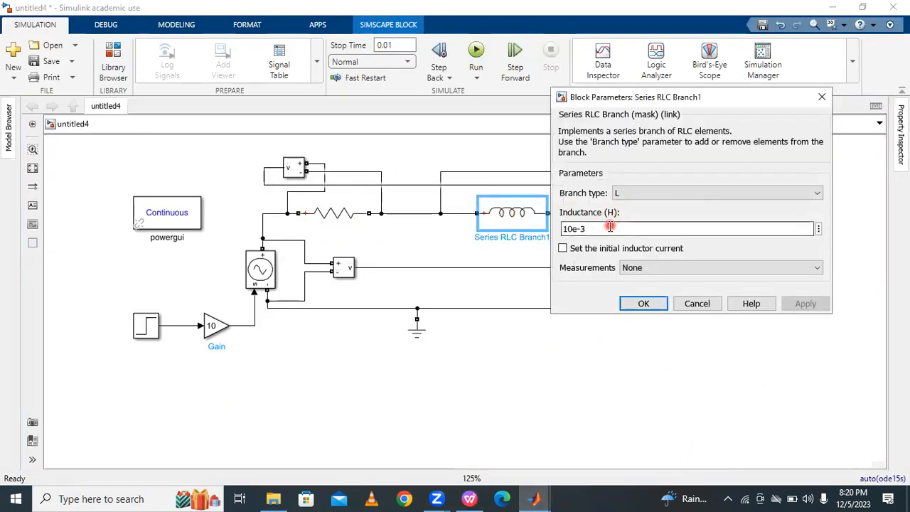
pyautogui.click(565, 248)
pyautogui.click(582, 282)
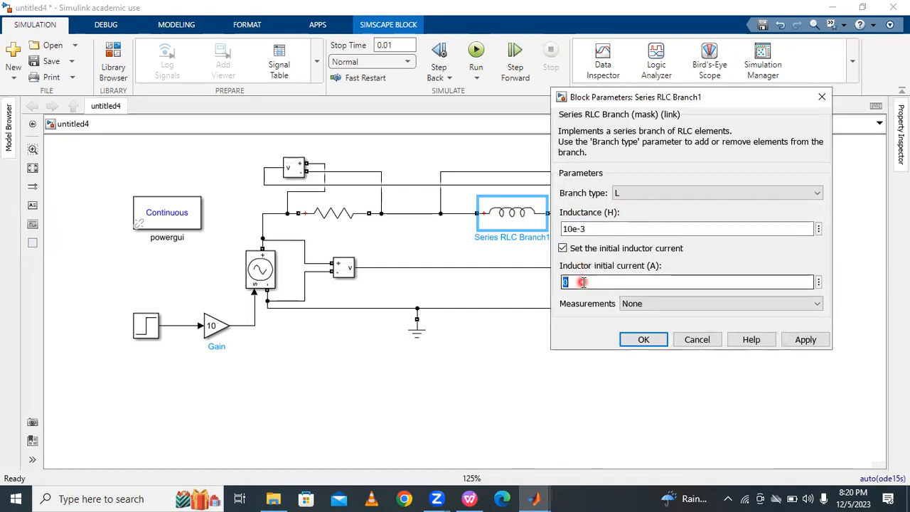
pyautogui.write('2')
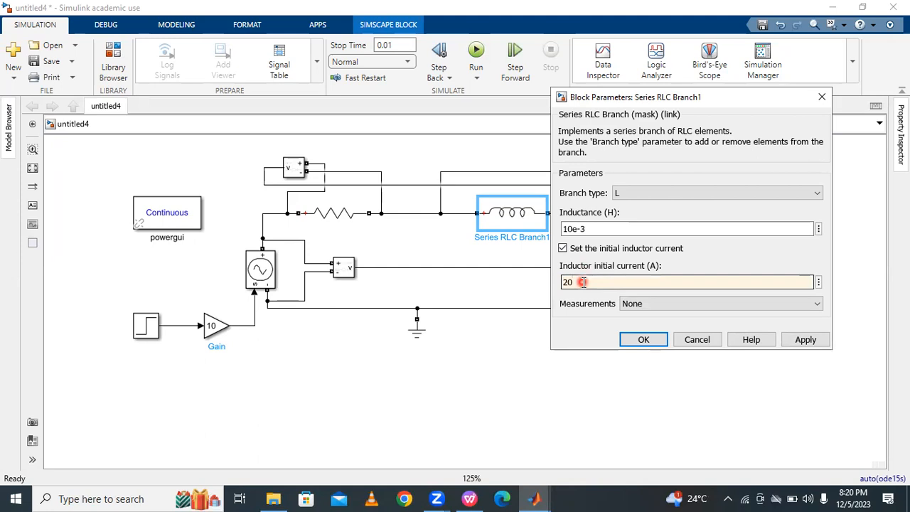
pyautogui.write('0e-3')
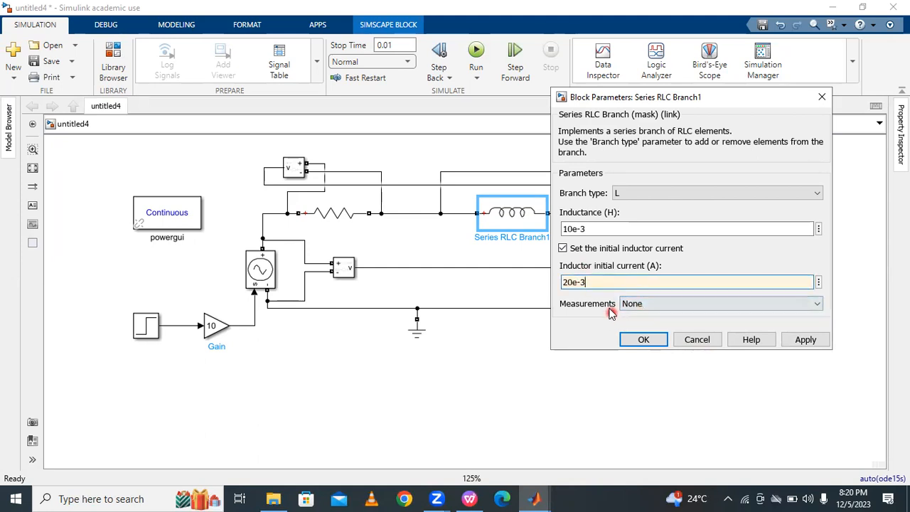
pyautogui.click(811, 341)
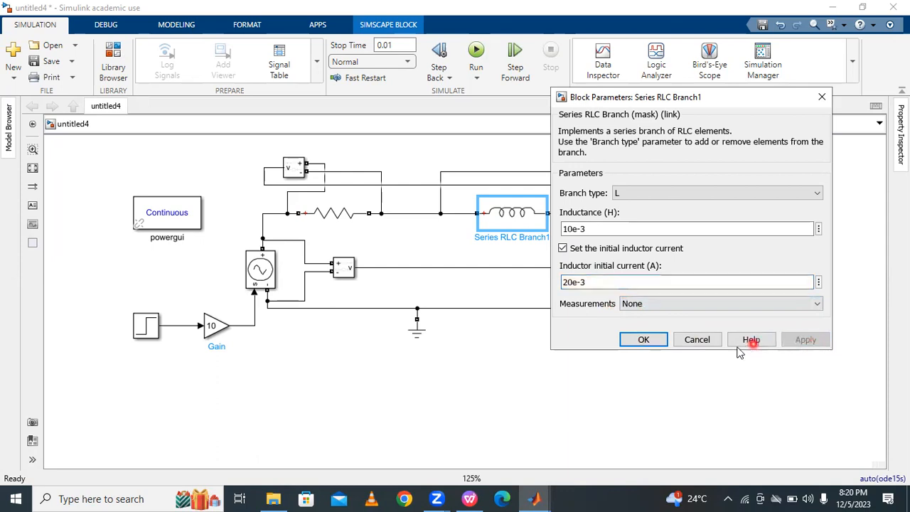
pyautogui.click(646, 341)
pyautogui.click(661, 288)
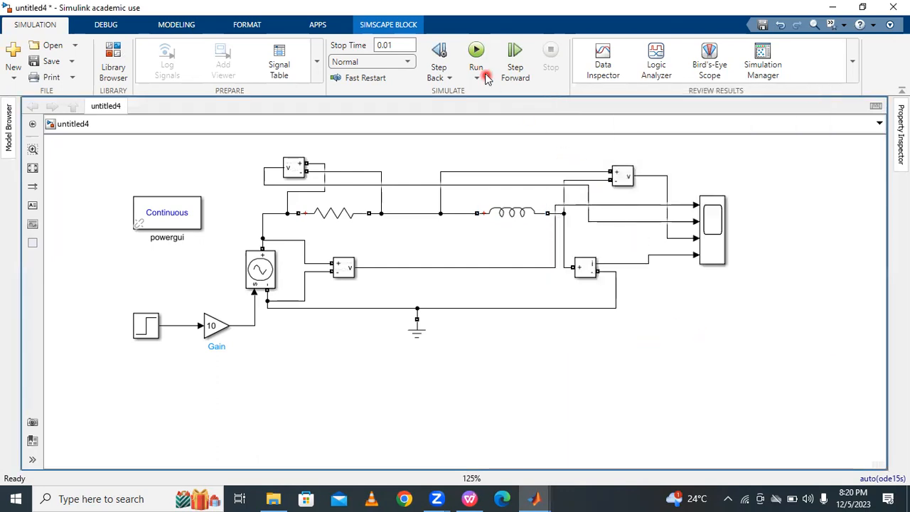
# Run the simulation with the inductor's initial current set, and open the Scope
pyautogui.click(476, 51)
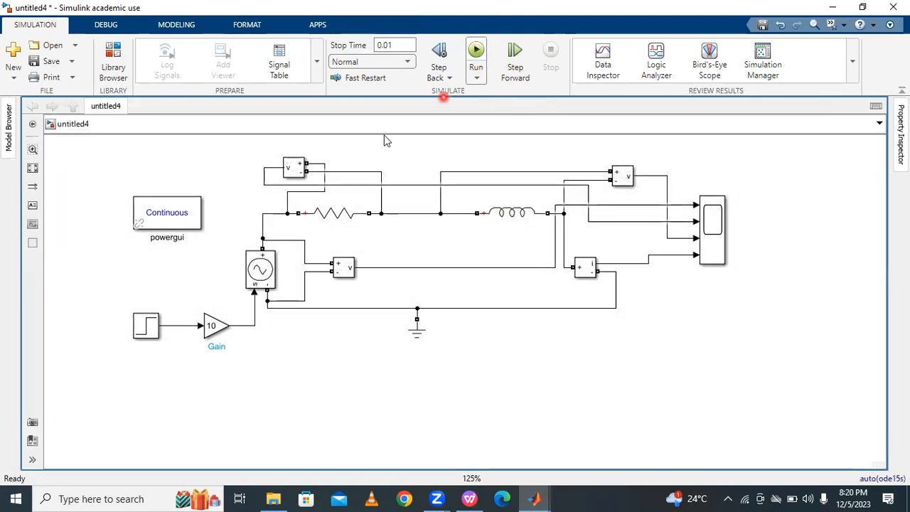
pyautogui.click(506, 212)
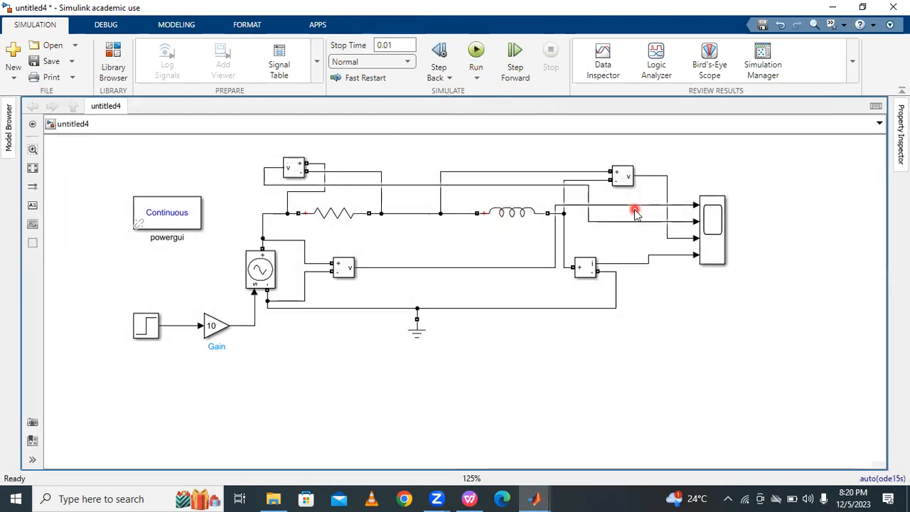
pyautogui.doubleClick(713, 240)
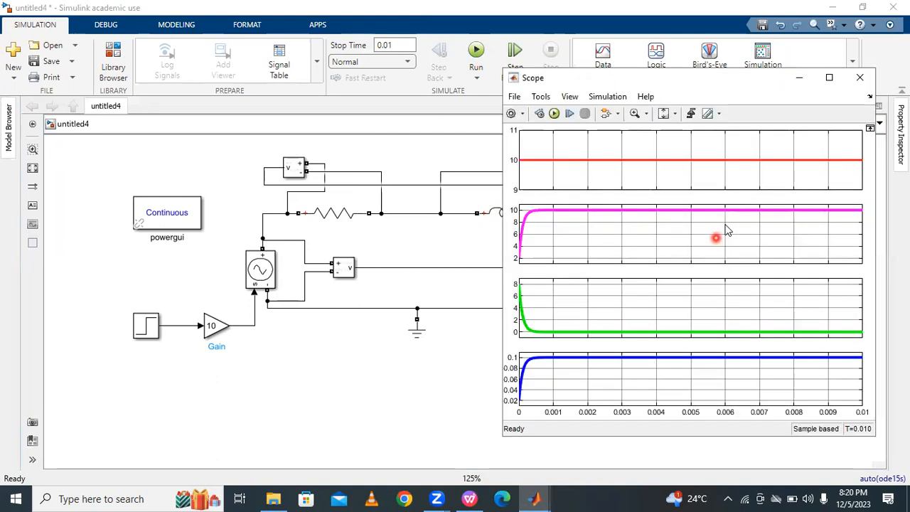
# Switch to the lab manual in WPS PDF, overlay the Scope on it, and find the Case 2 current solution
pyautogui.click(470, 498)
pyautogui.moveTo(535, 497)
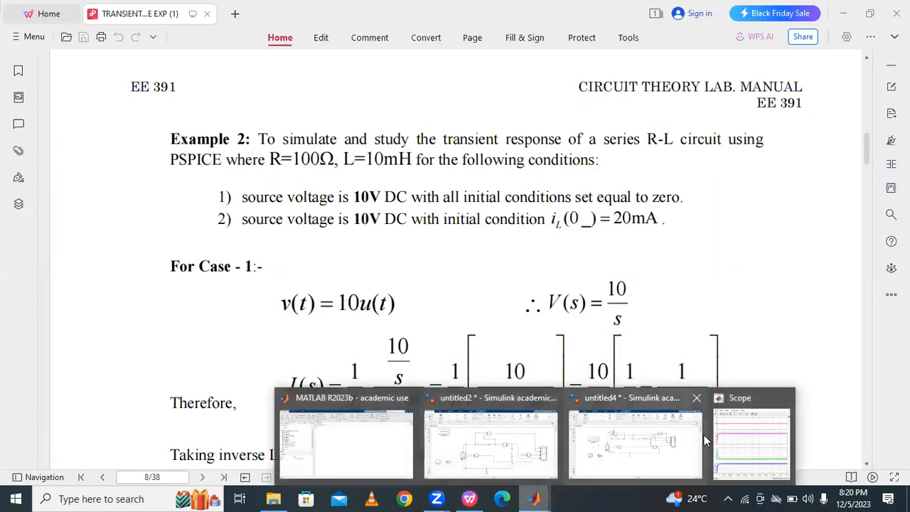
pyautogui.click(742, 446)
pyautogui.scroll(-3, 369, 322)
pyautogui.scroll(-20, 369, 321)
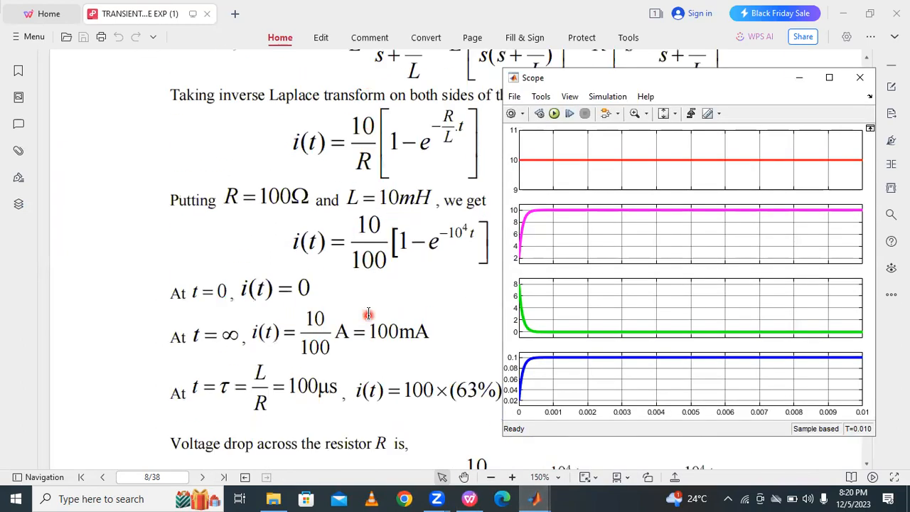
pyautogui.scroll(-20, 368, 315)
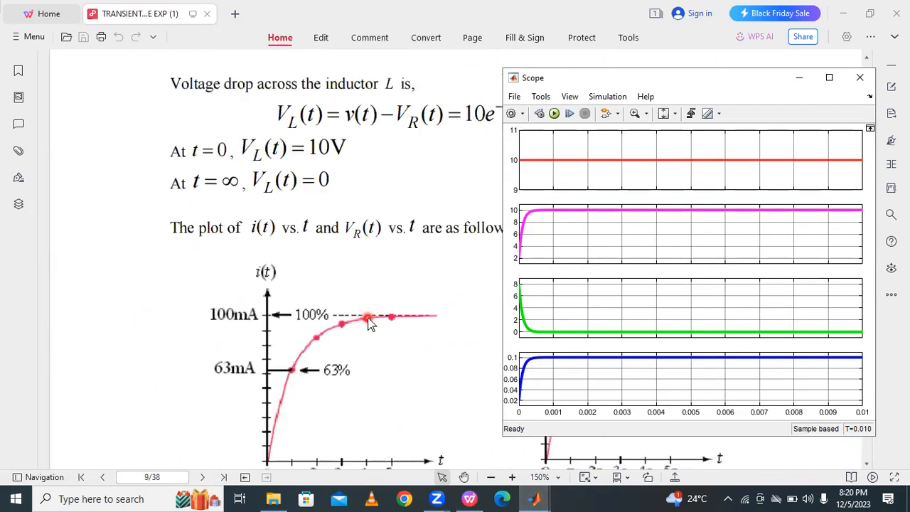
pyautogui.scroll(-15, 326, 299)
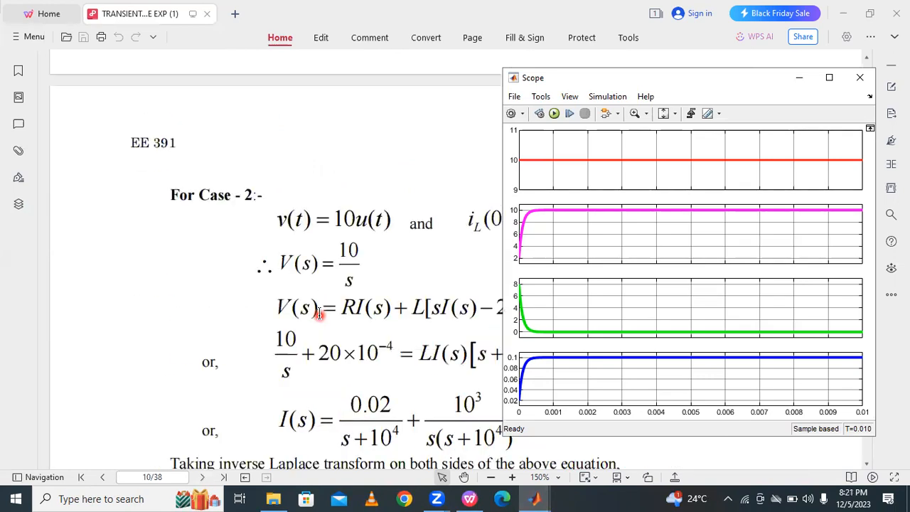
pyautogui.scroll(3, 320, 314)
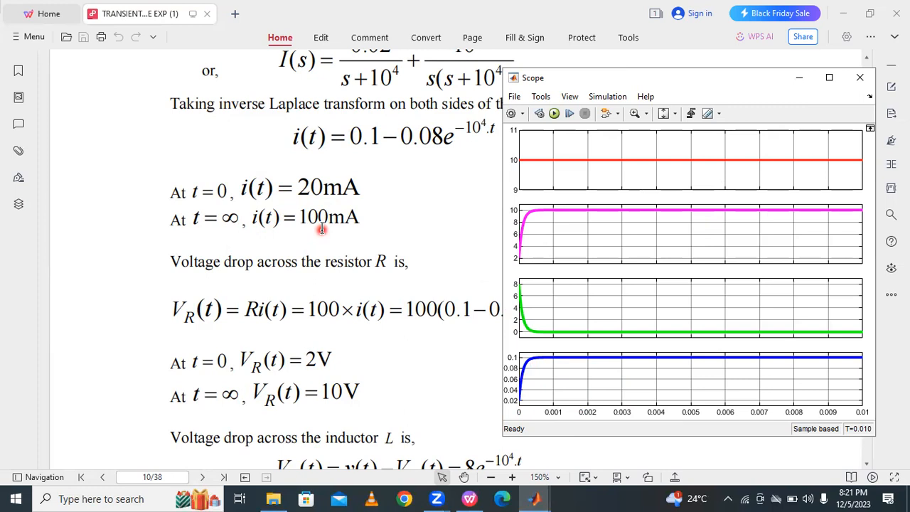
# Examine the current and resistor voltage curves in the enlarged Scope against the Case 2 values, restoring the window each time
pyautogui.click(829, 78)
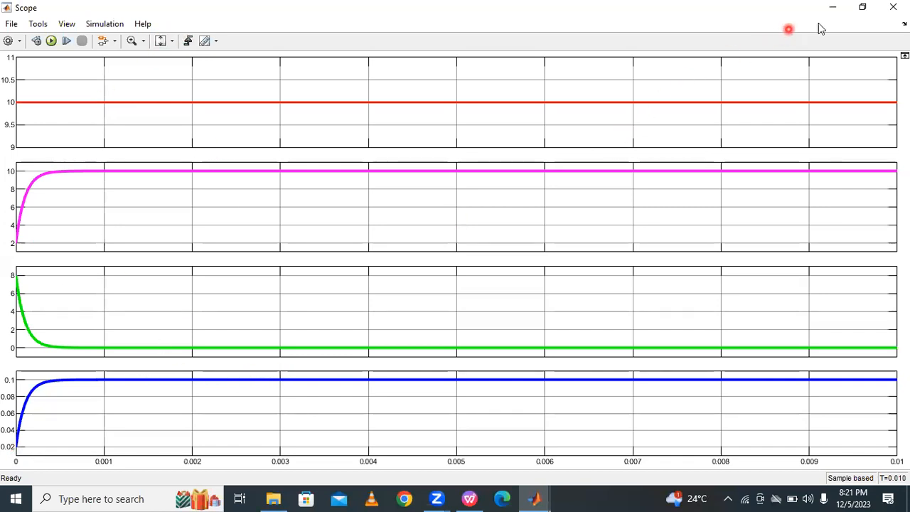
pyautogui.click(863, 6)
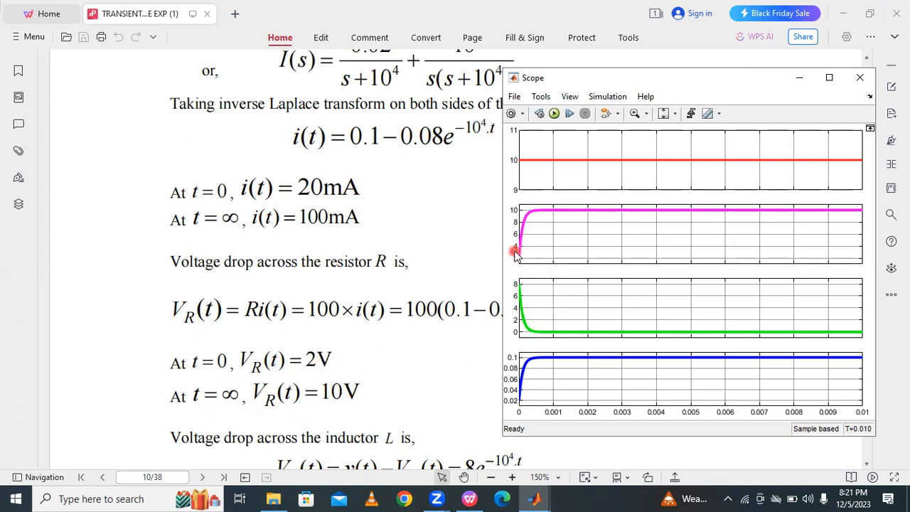
pyautogui.click(829, 77)
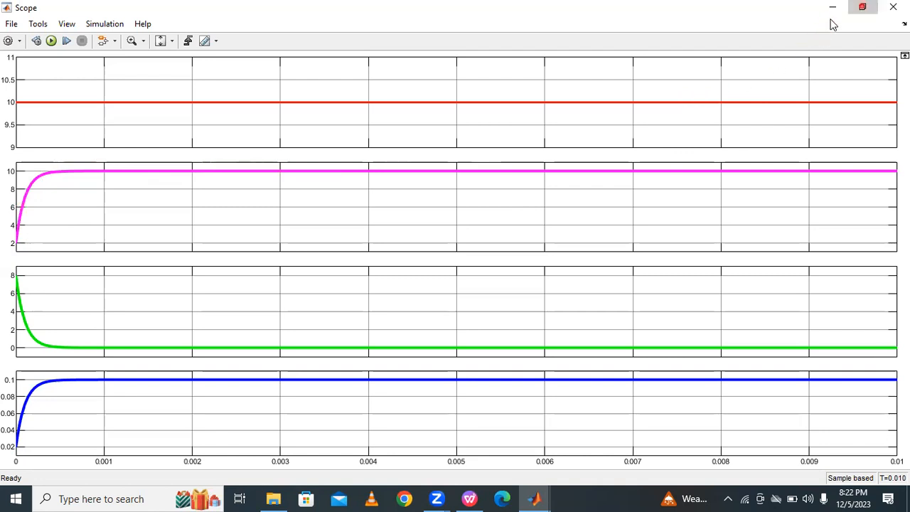
pyautogui.click(863, 7)
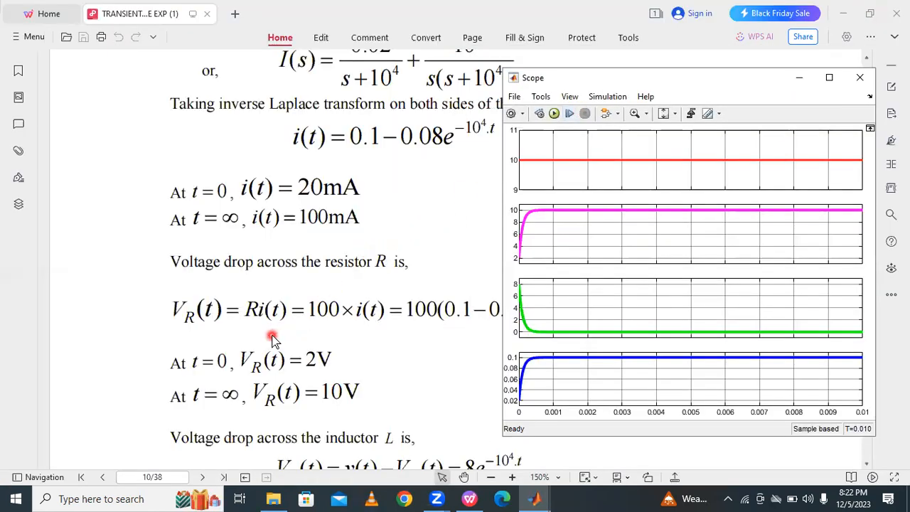
# Compare the manual's Case 2 inductor voltage with its curve in the enlarged Scope, and restore the window
pyautogui.scroll(-3, 273, 334)
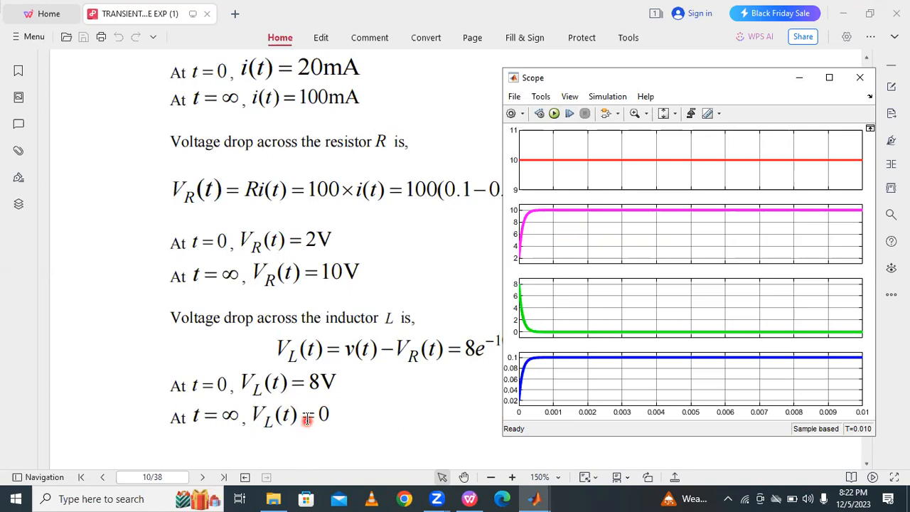
pyautogui.scroll(-1, 307, 420)
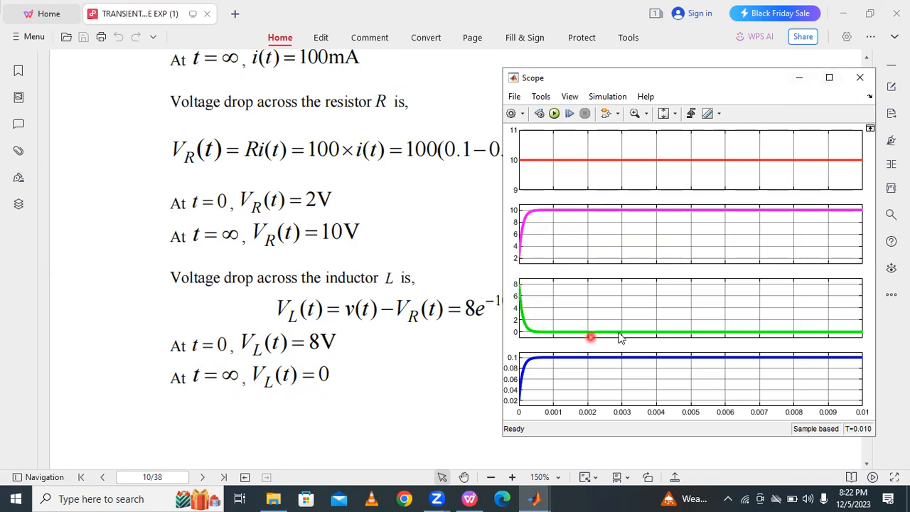
pyautogui.click(829, 77)
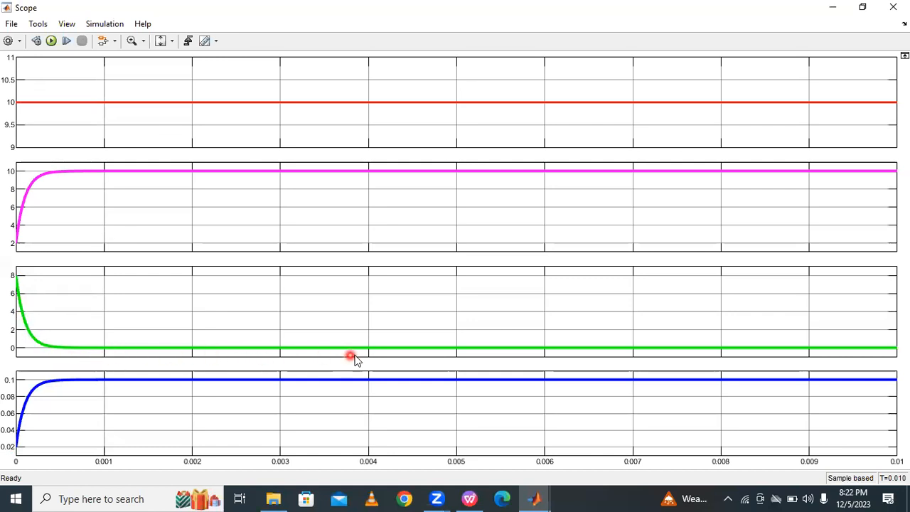
pyautogui.click(862, 6)
# Recheck the Case 2 resistor and inductor voltage results, and move the Scope window closer to them
pyautogui.scroll(-5, 406, 345)
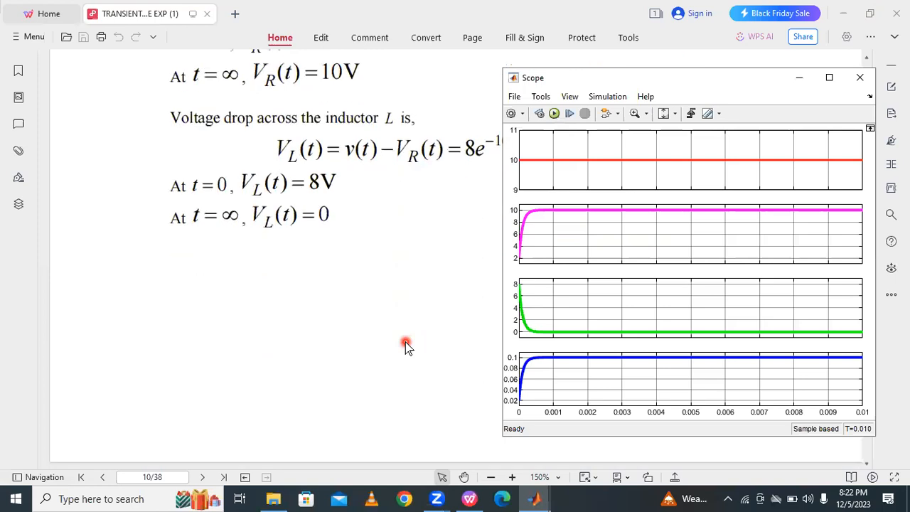
pyautogui.scroll(2, 406, 344)
pyautogui.scroll(1, 389, 342)
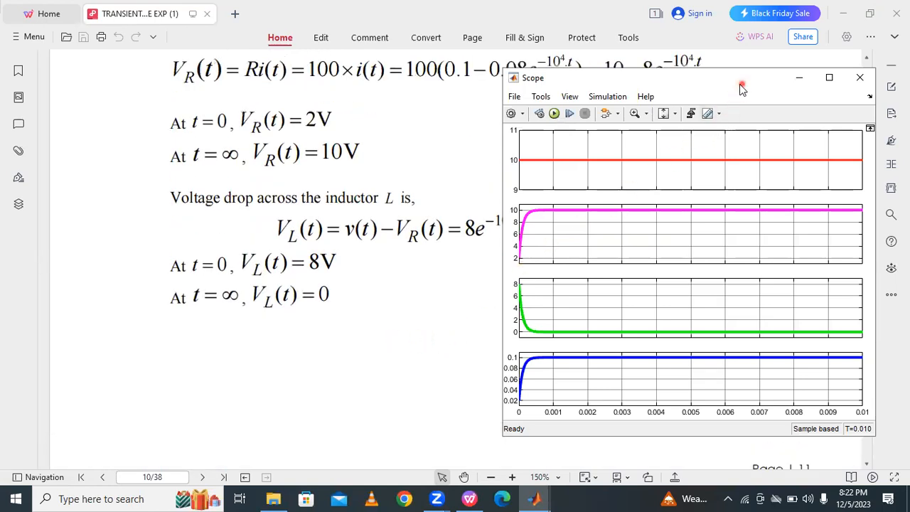
pyautogui.moveTo(739, 84); pyautogui.dragTo(631, 97)
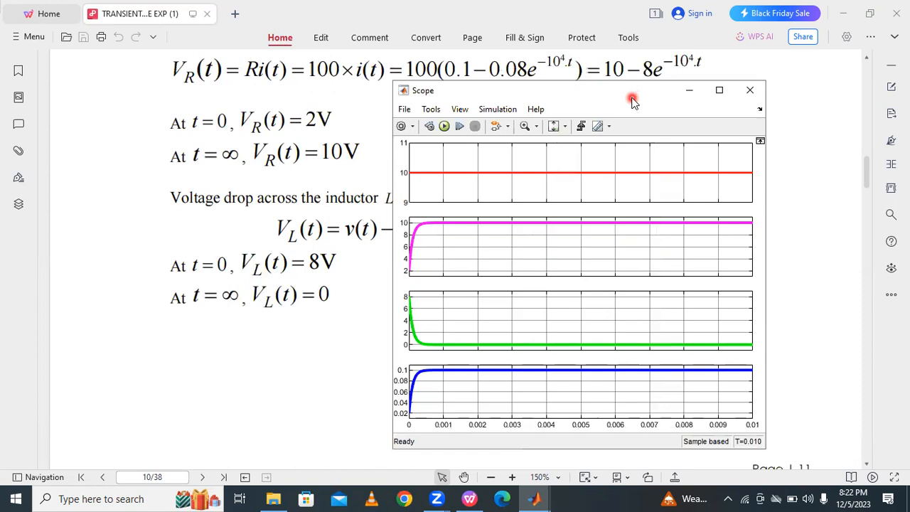
pyautogui.click(706, 27)
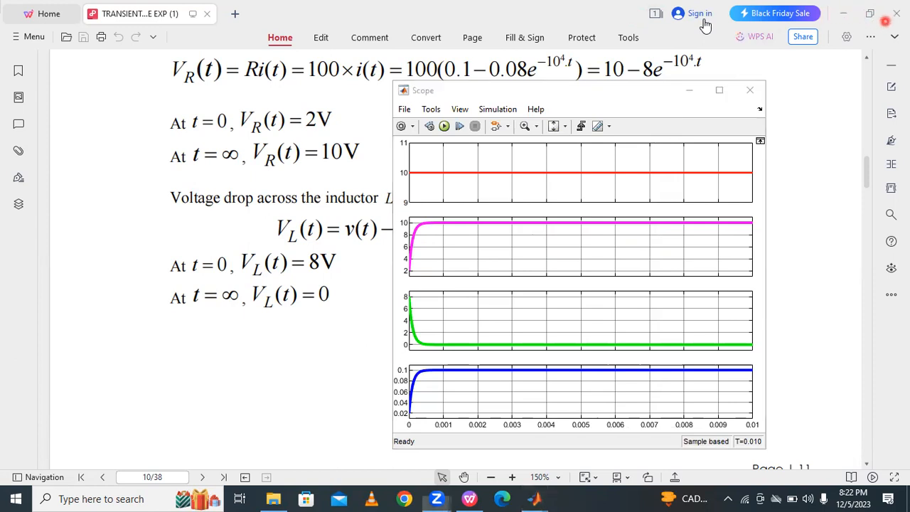